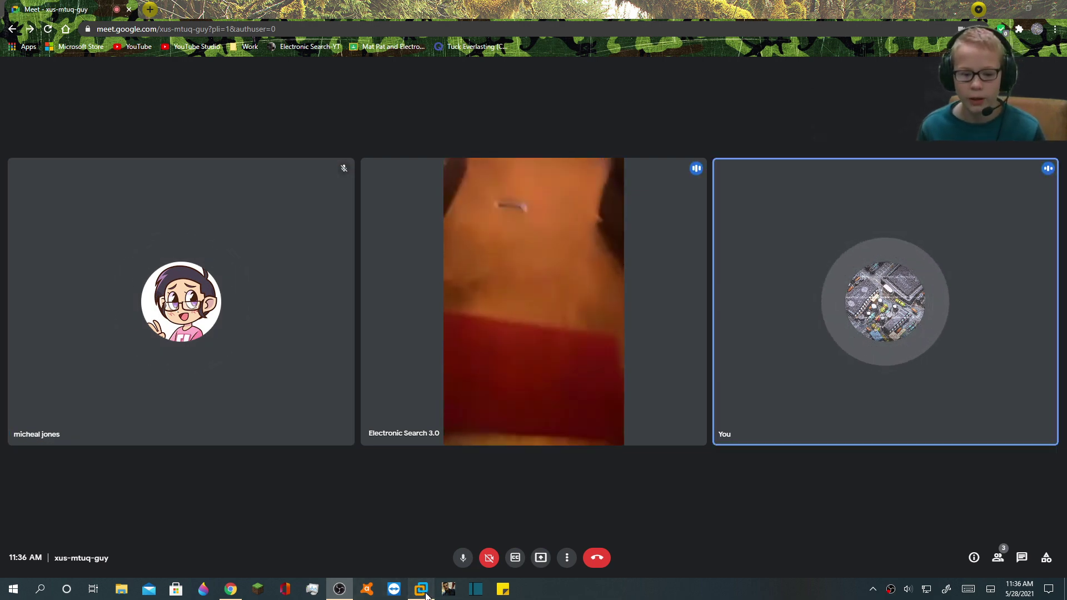
# - Restore the maximized Google Meet window, move it aside, then minimize it to the desktop
pyautogui.doubleClick(709, 14)
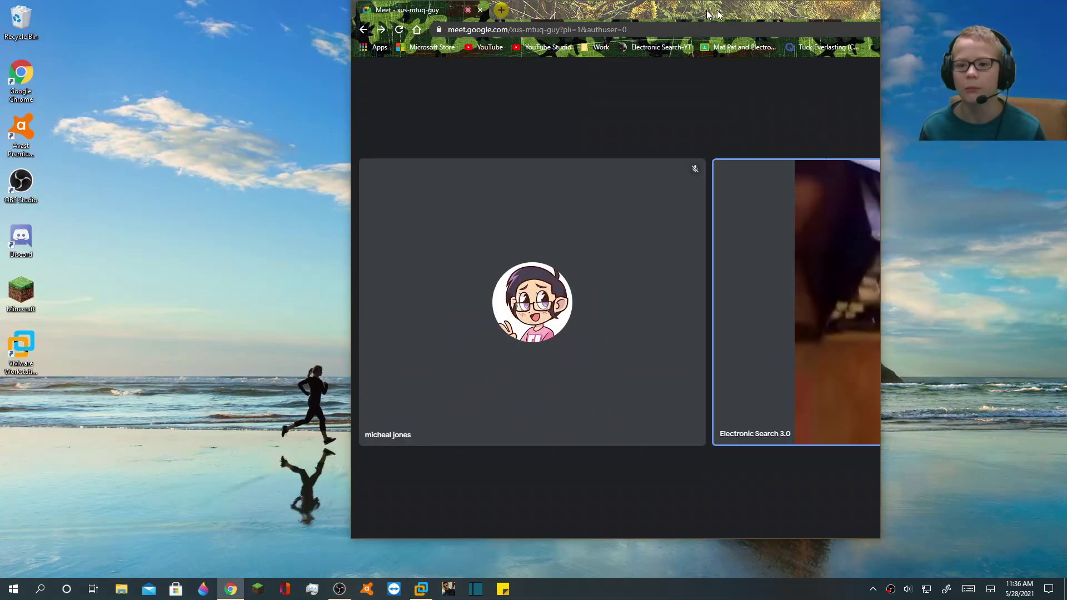
pyautogui.moveTo(709, 14); pyautogui.dragTo(646, 24)
pyautogui.press('super+Down')
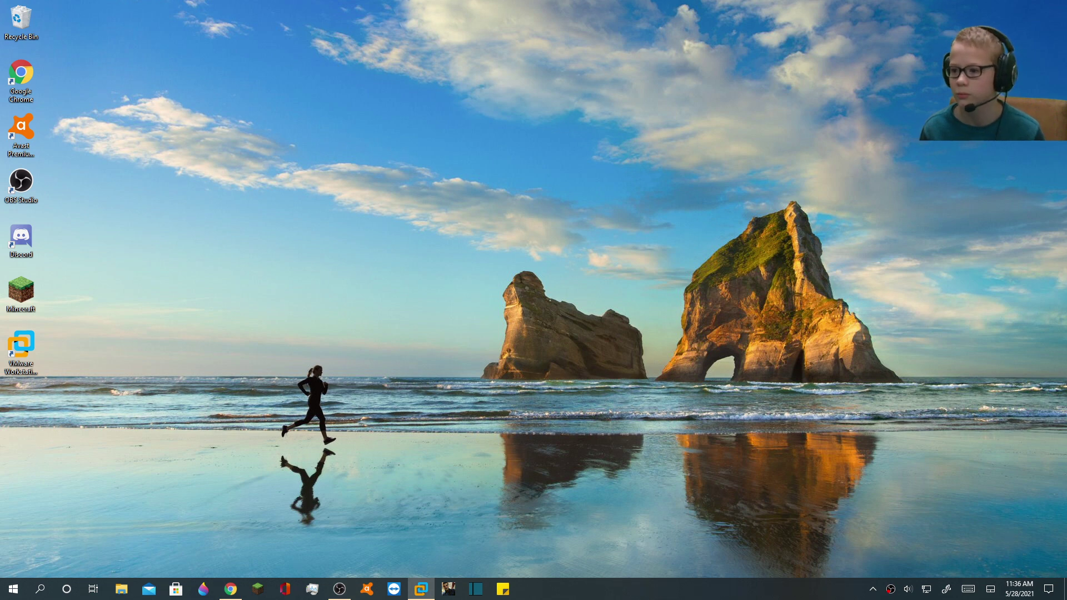
# - Center the Player window and play the suspended 'Windows 7 teamviewer windows 7 3' machine
pyautogui.moveTo(884, 133); pyautogui.dragTo(512, 131)
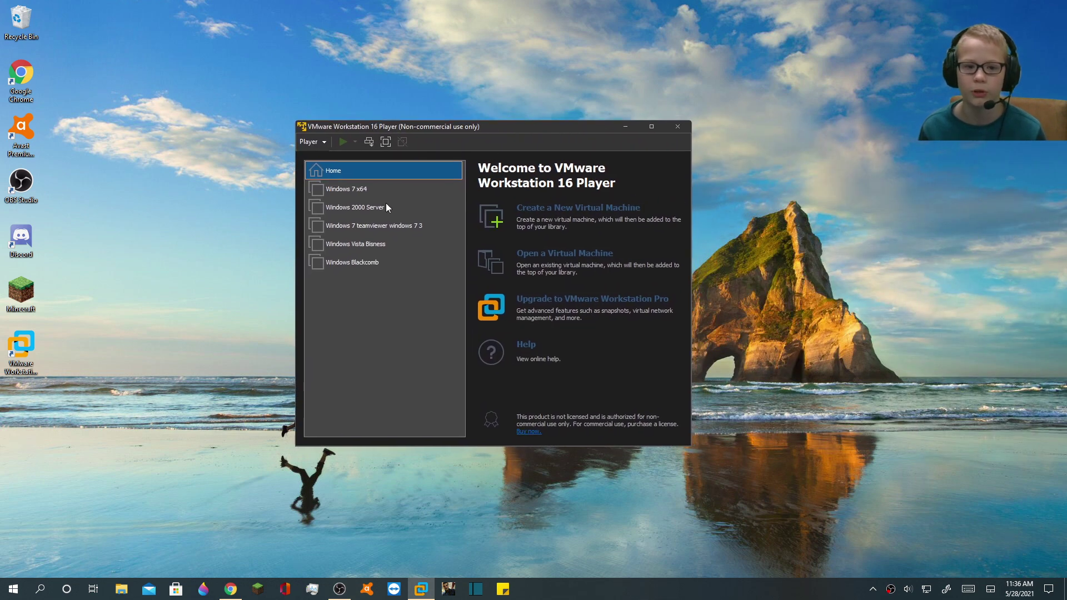
pyautogui.click(376, 227)
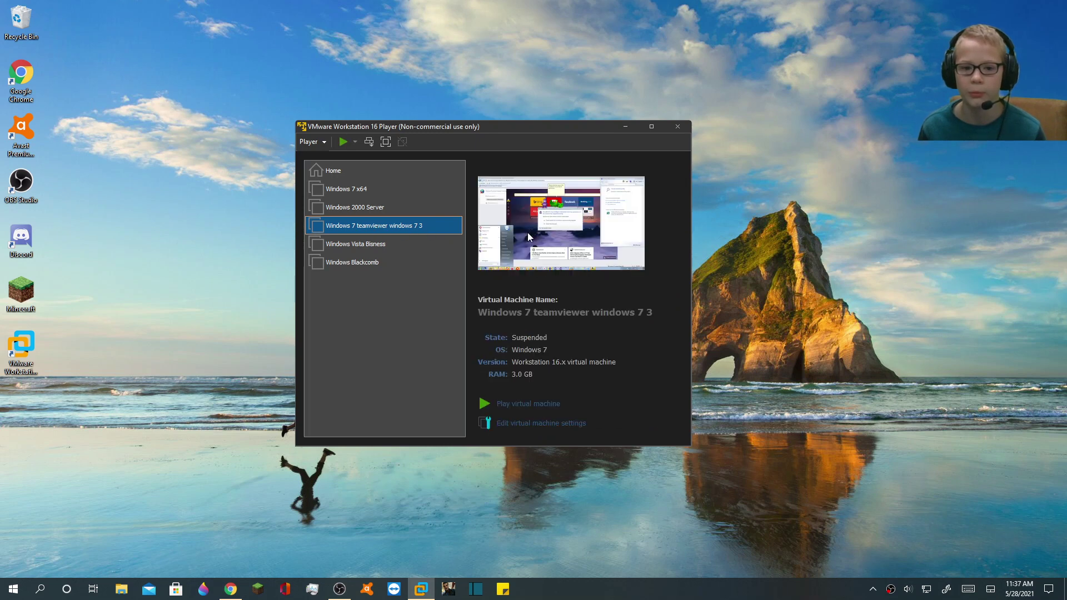
pyautogui.click(545, 405)
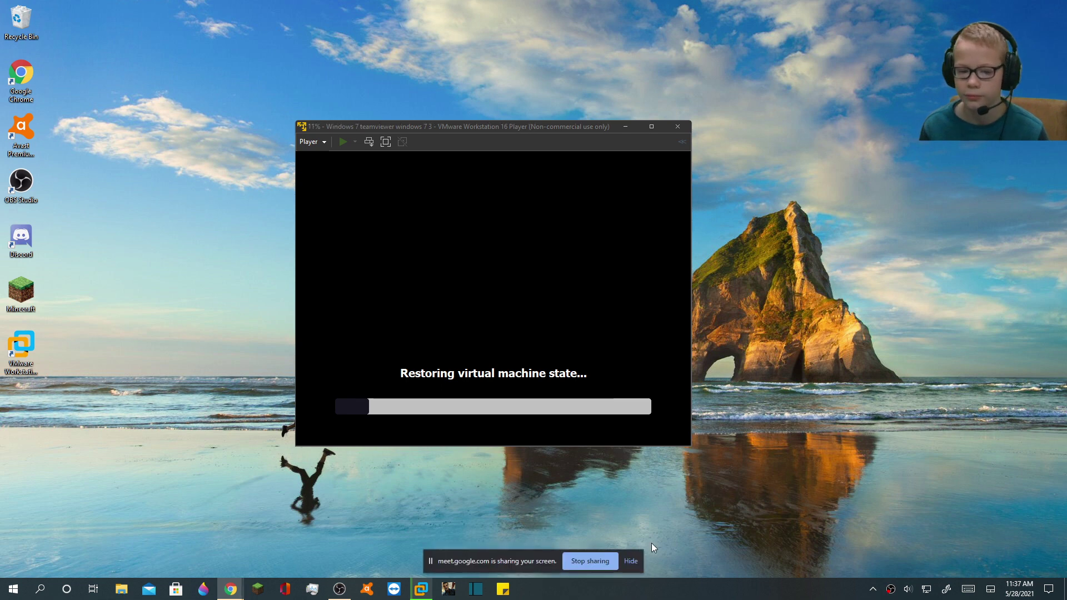
# - Hide Chrome's screen-sharing notice and switch the resuming Windows 7 VM to full screen
pyautogui.click(633, 557)
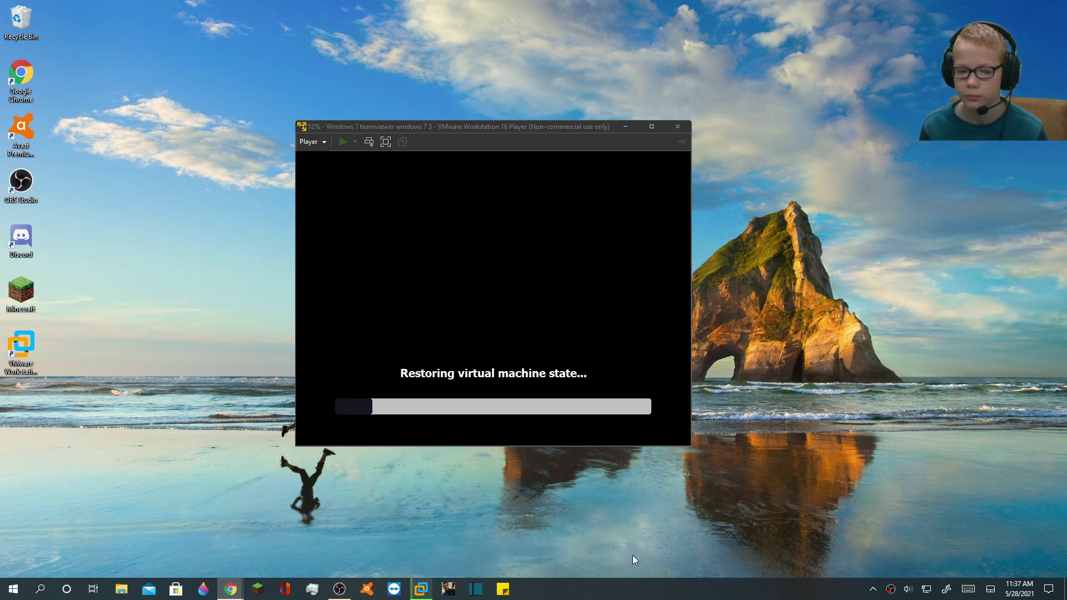
pyautogui.click(391, 141)
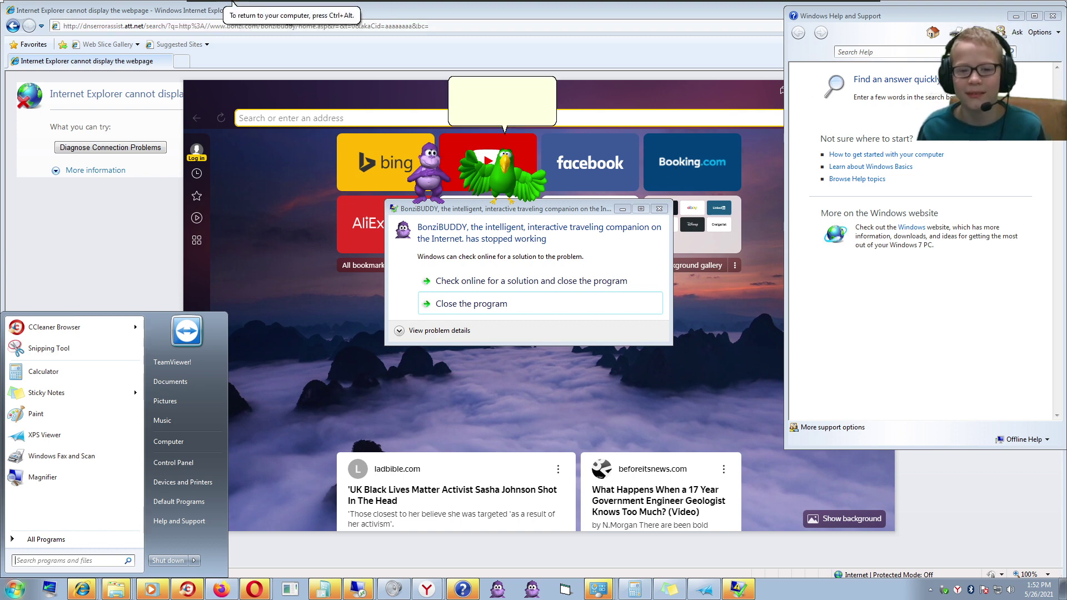
# - Open the BonziBUDDY parrot's action menu, then restart Windows 7 from the Start menu
pyautogui.rightClick(512, 181)
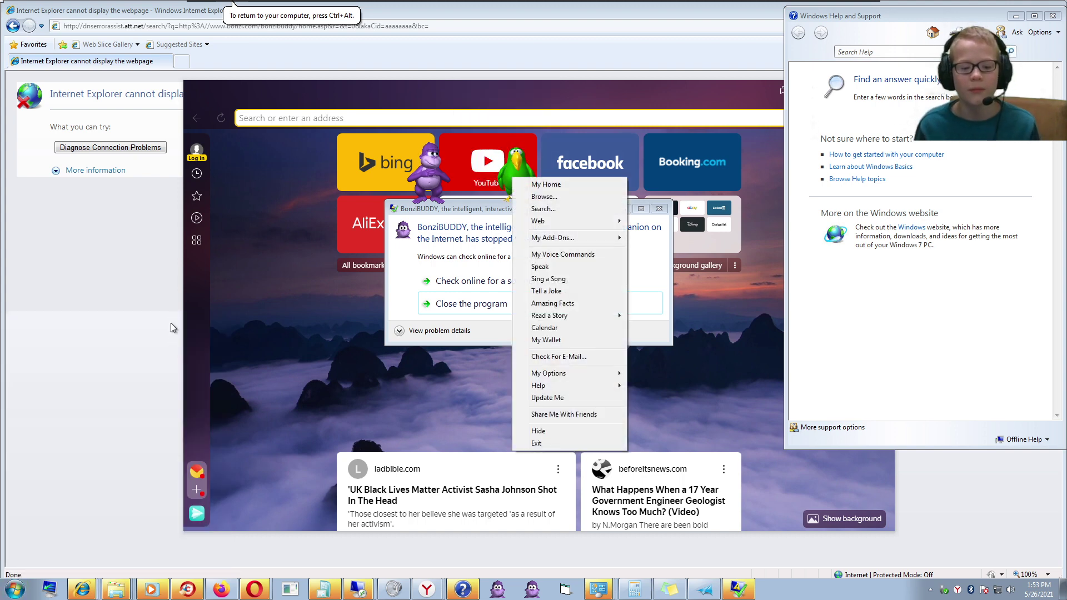
pyautogui.click(15, 589)
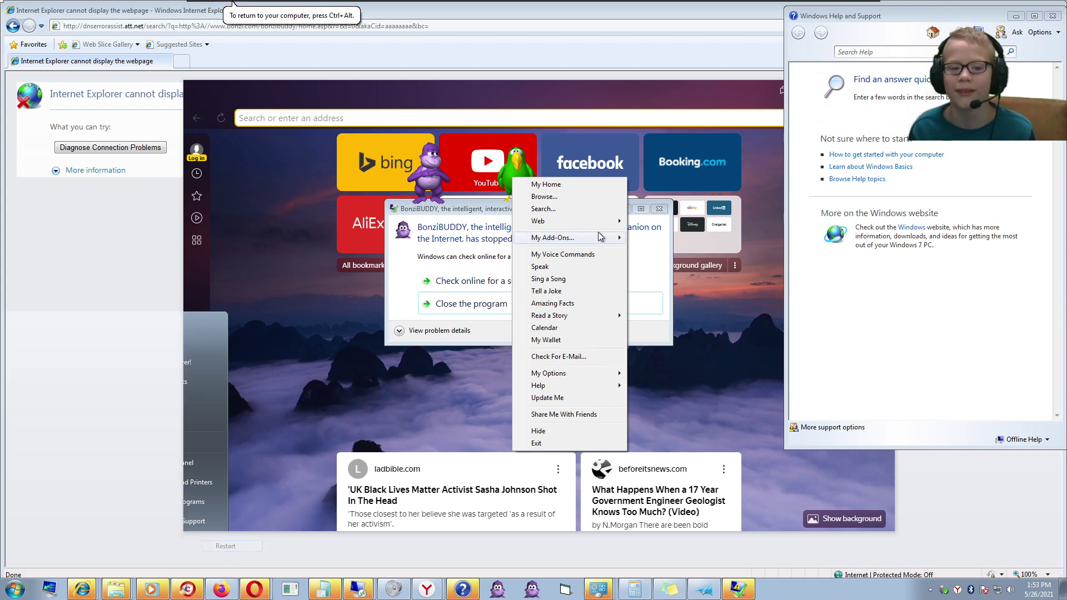
pyautogui.moveTo(603, 237)
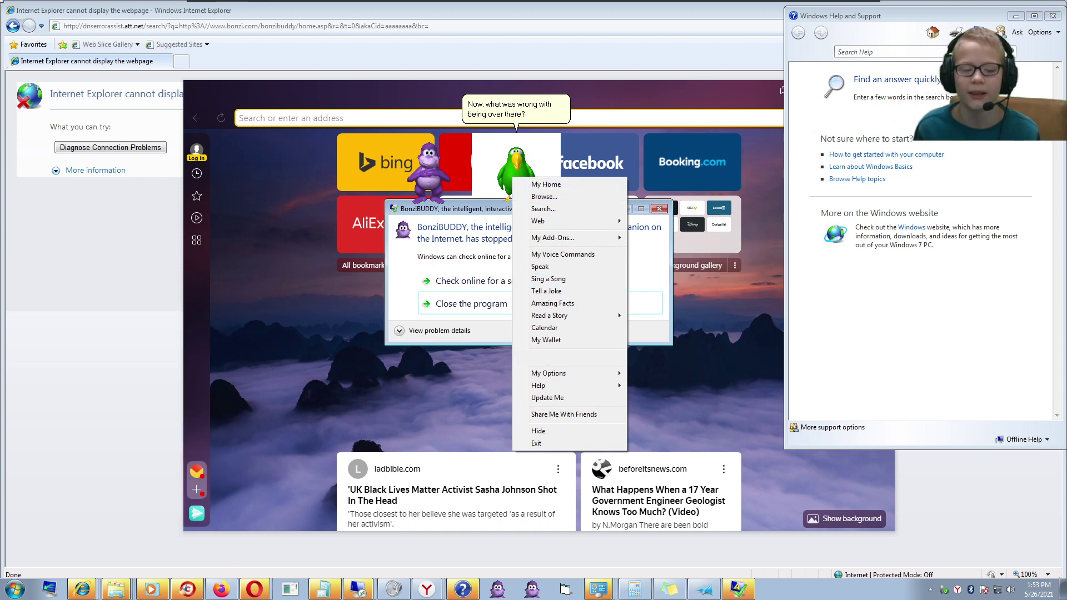
pyautogui.click(15, 590)
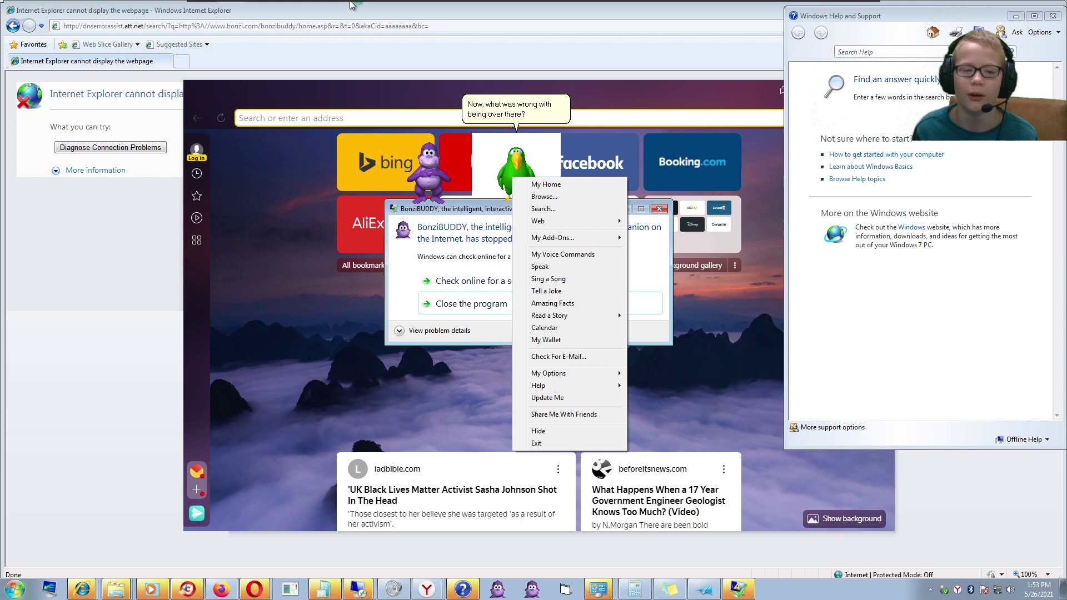
pyautogui.click(468, 3)
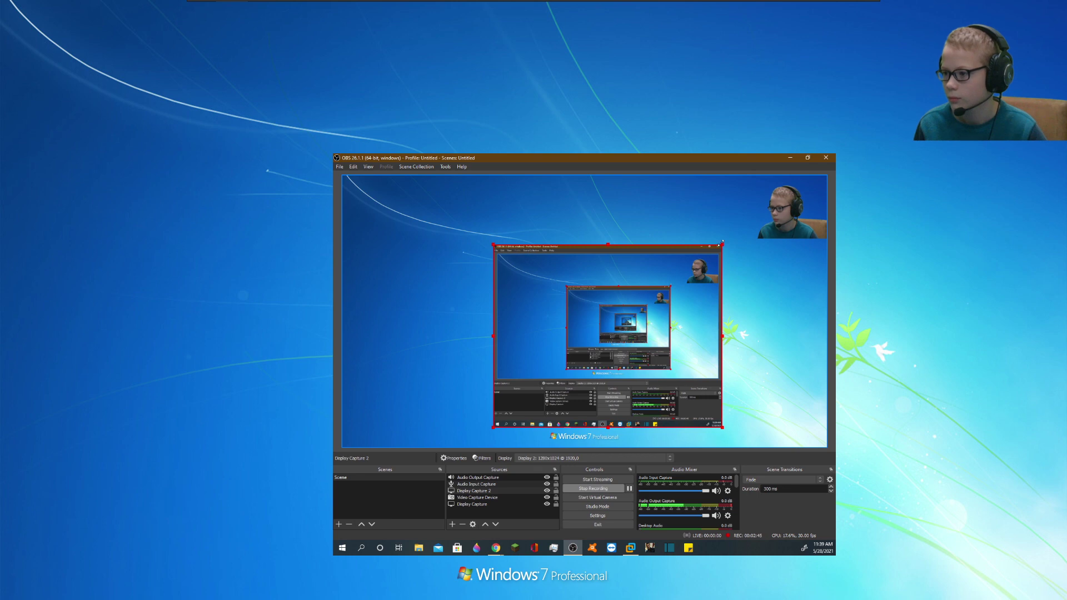
# - Select the Display Capture and Display Capture 2 sources in OBS to arrange the scene
pyautogui.click(719, 251)
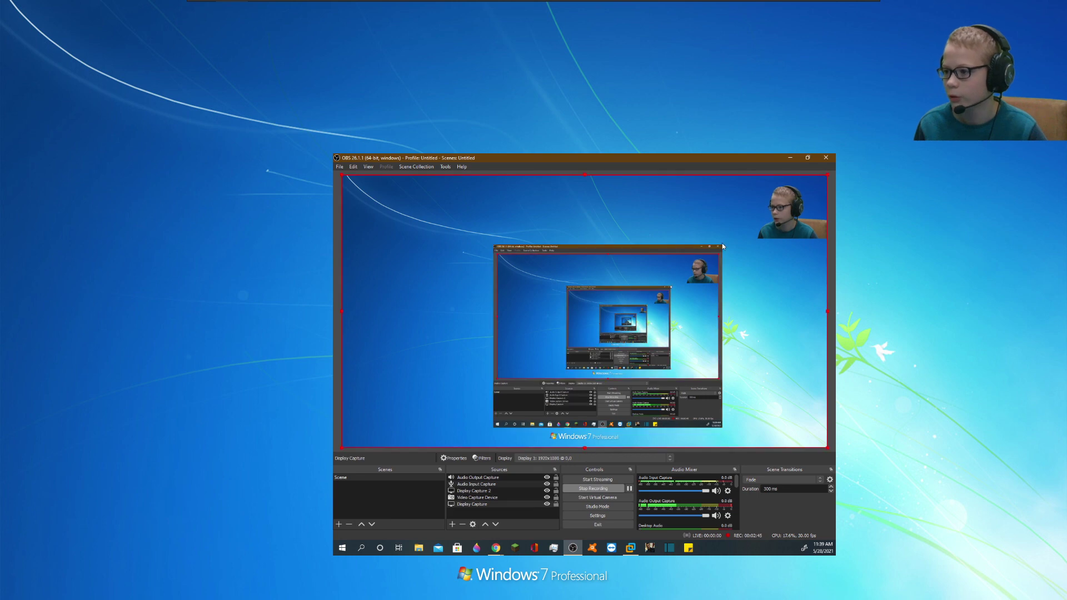
pyautogui.click(721, 251)
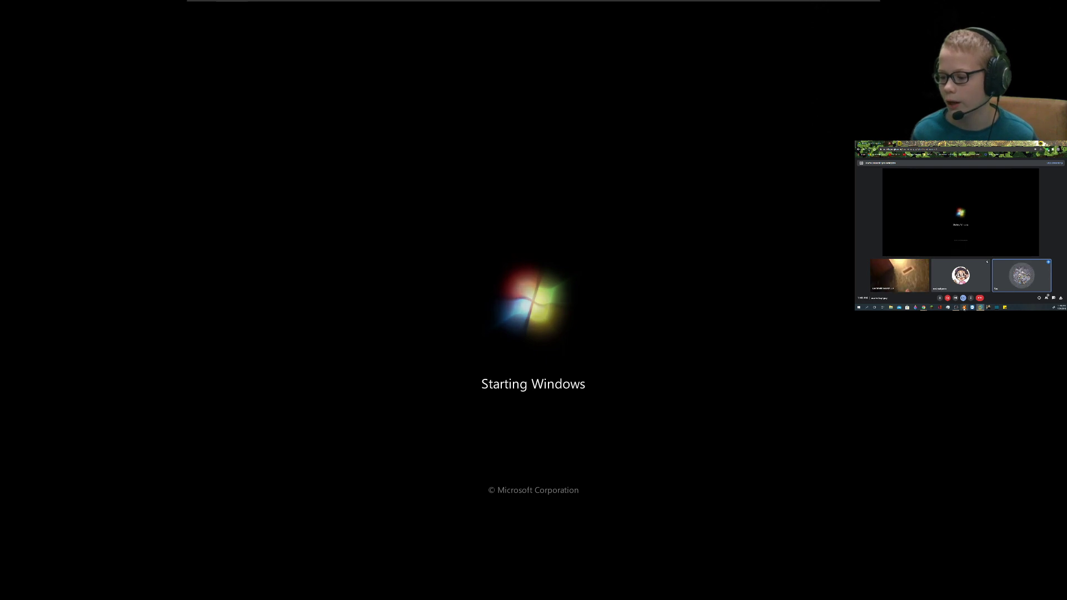
# - Bring OBS and then Google Meet forward on the host while Windows 7 boots to logon
pyautogui.click(958, 308)
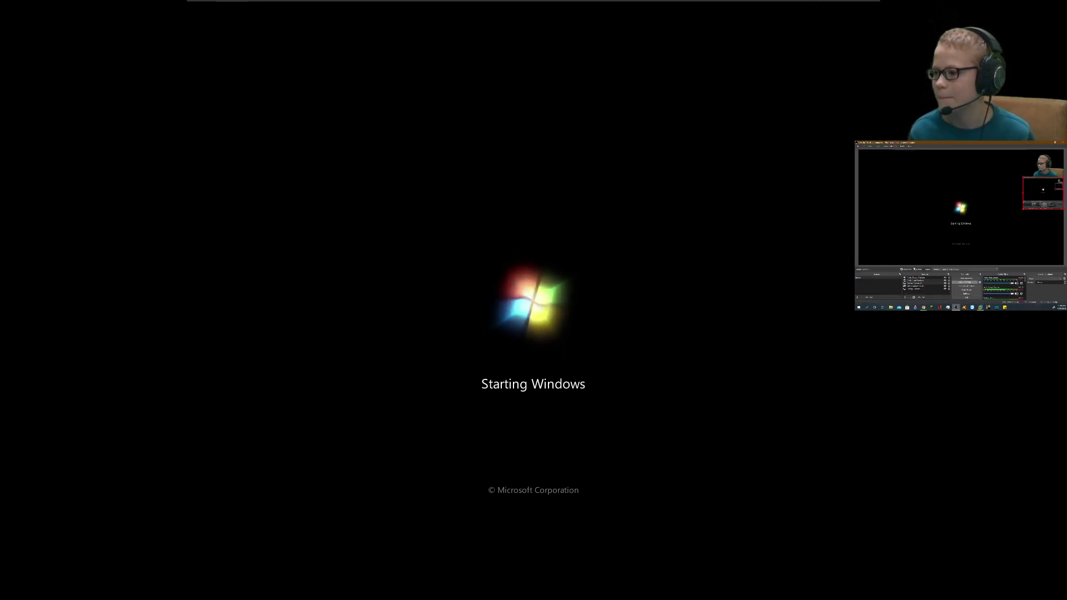
pyautogui.click(980, 307)
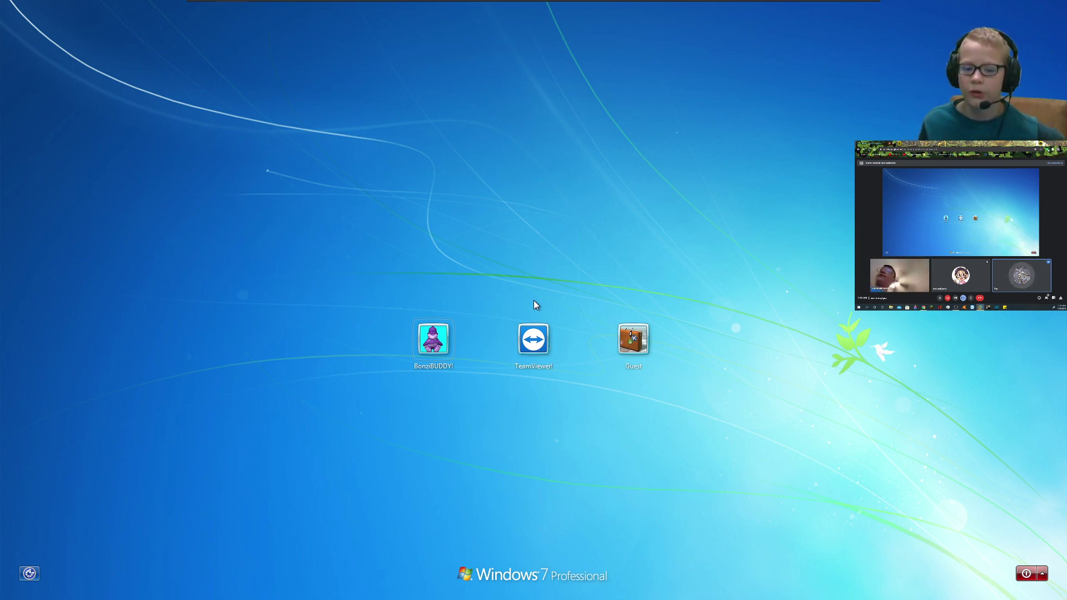
# - Sign in to a Windows 7 account and close the yellow sticky note without deleting it
pyautogui.click(534, 339)
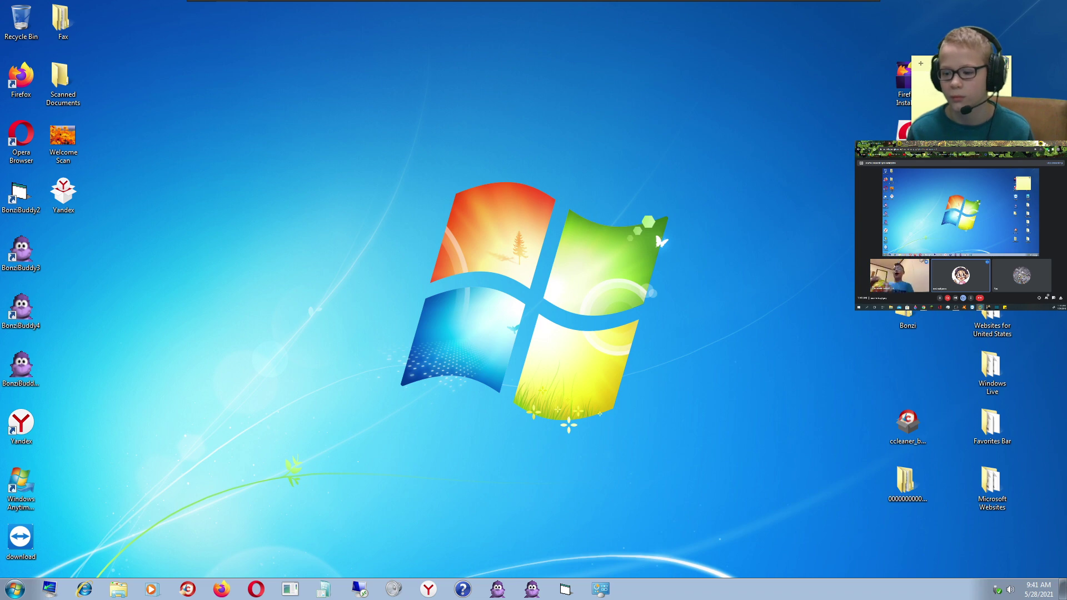
pyautogui.hotkey('ctrl', 'd')
pyautogui.click(1034, 113)
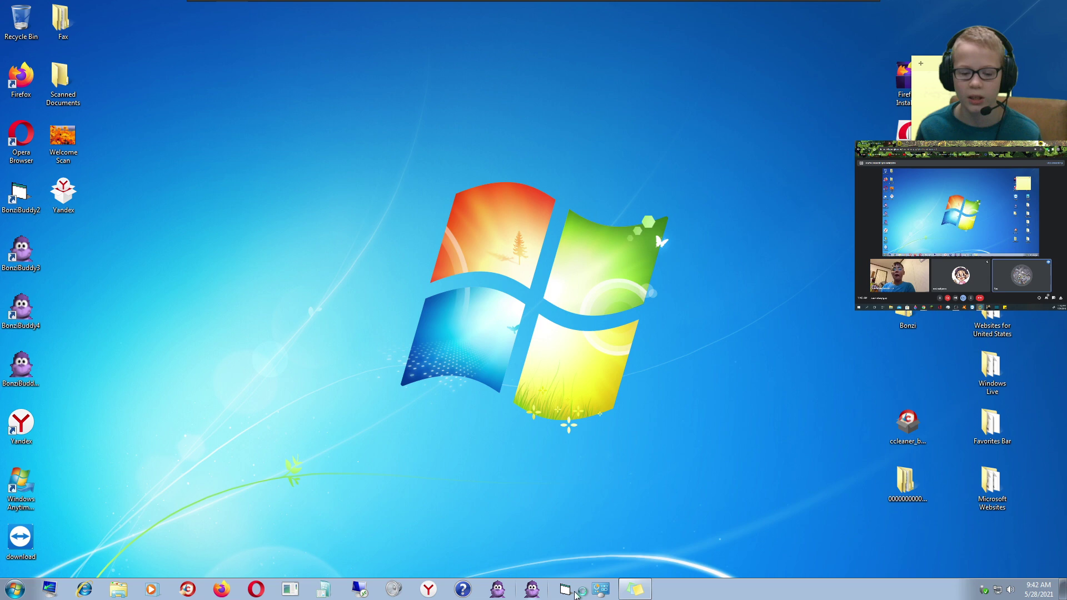
pyautogui.click(635, 589)
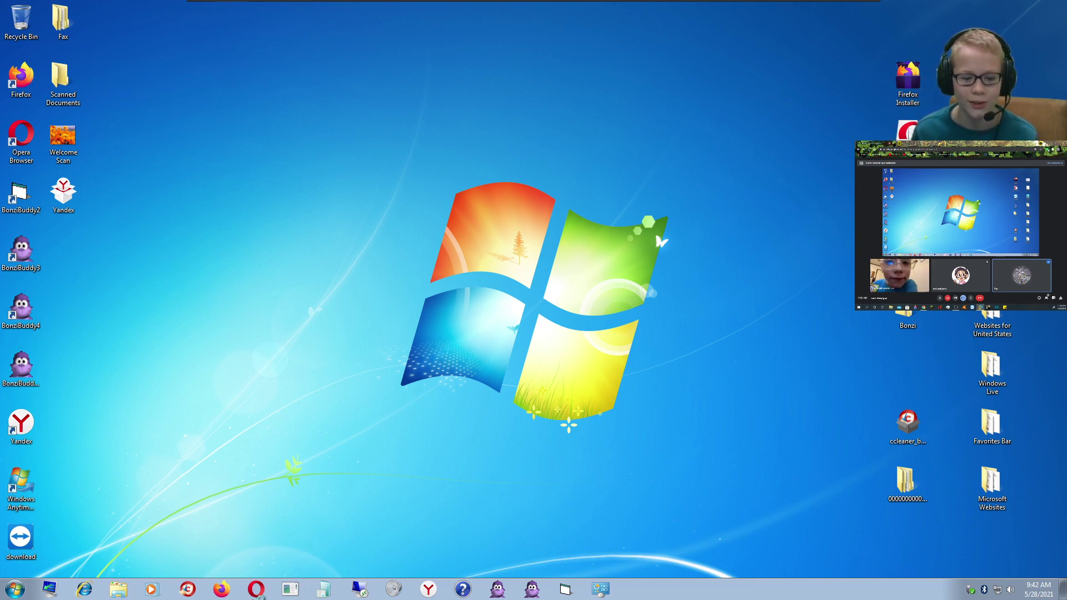
# - Open Taskbar and Start Menu Properties from the taskbar menu and drag it right, off the icons
pyautogui.click(15, 589)
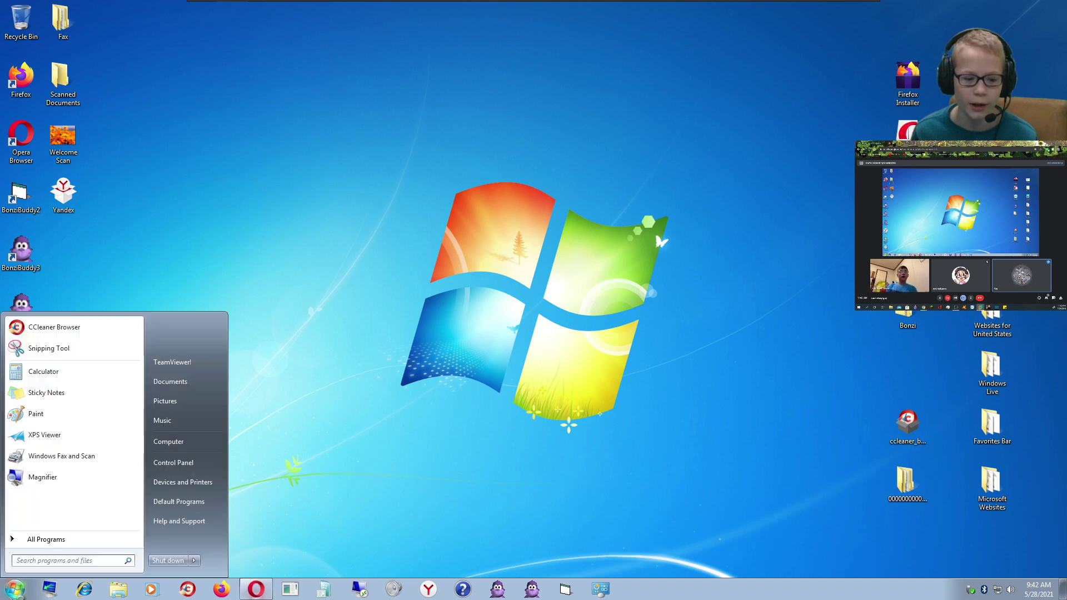
pyautogui.rightClick(967, 590)
pyautogui.rightClick(832, 590)
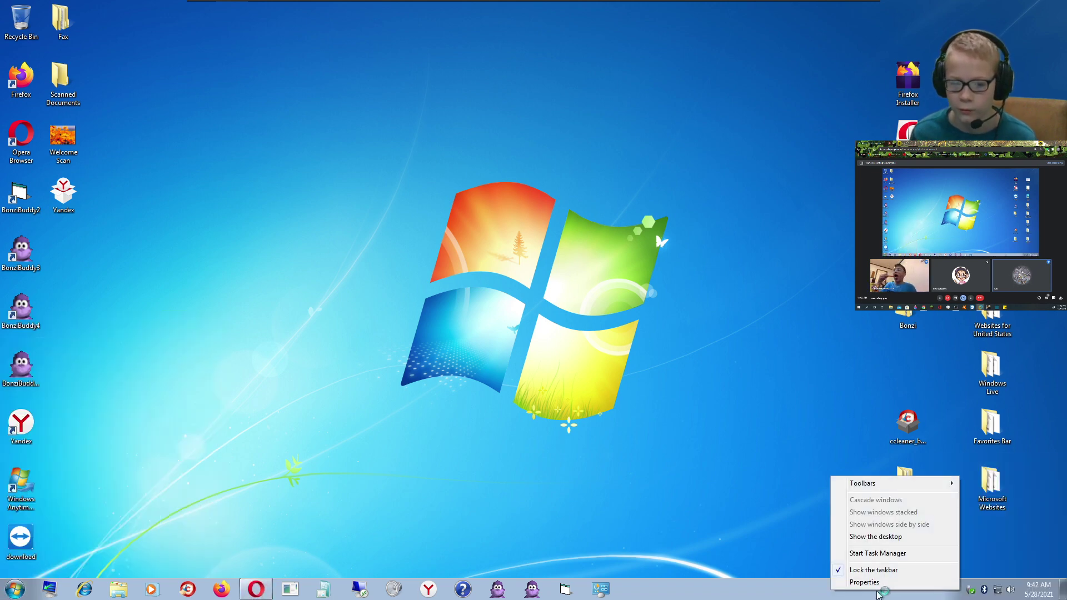
pyautogui.click(905, 584)
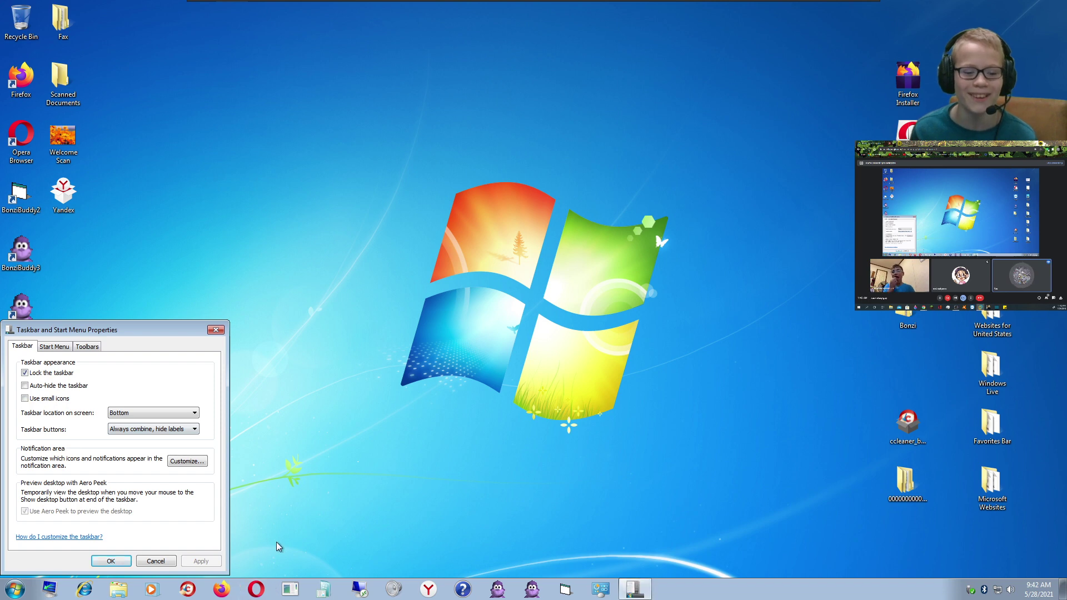
pyautogui.click(882, 599)
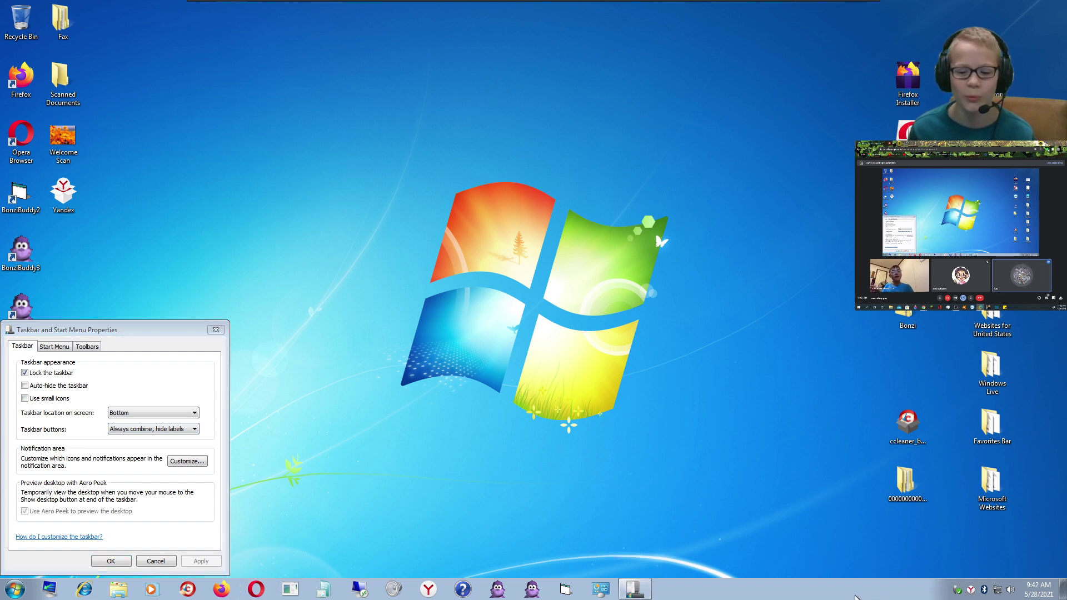
pyautogui.rightClick(852, 597)
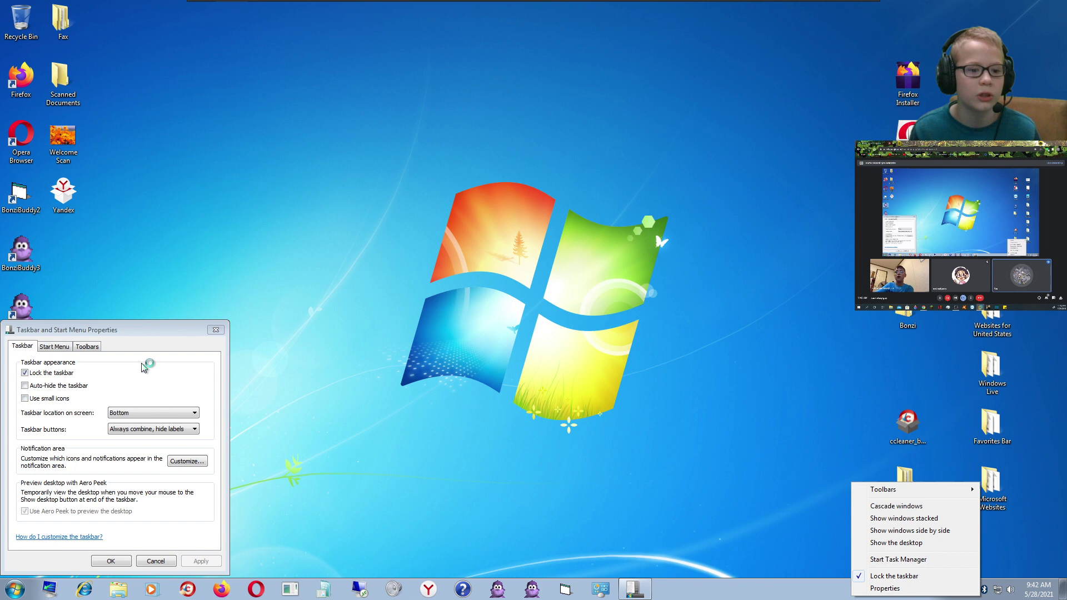
pyautogui.click(160, 332)
pyautogui.moveTo(159, 333); pyautogui.dragTo(267, 333)
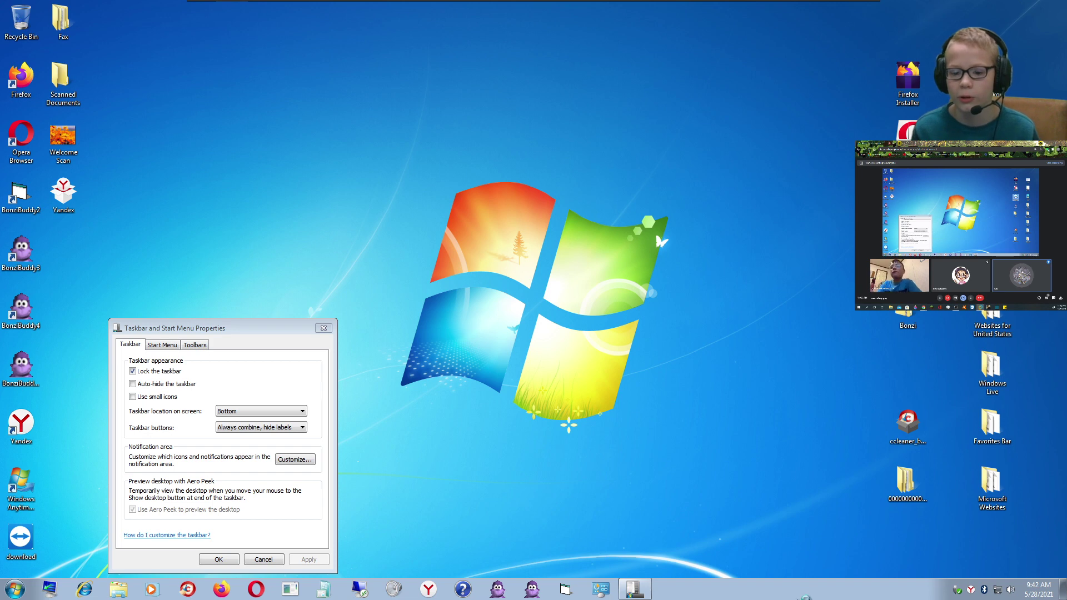
pyautogui.rightClick(800, 590)
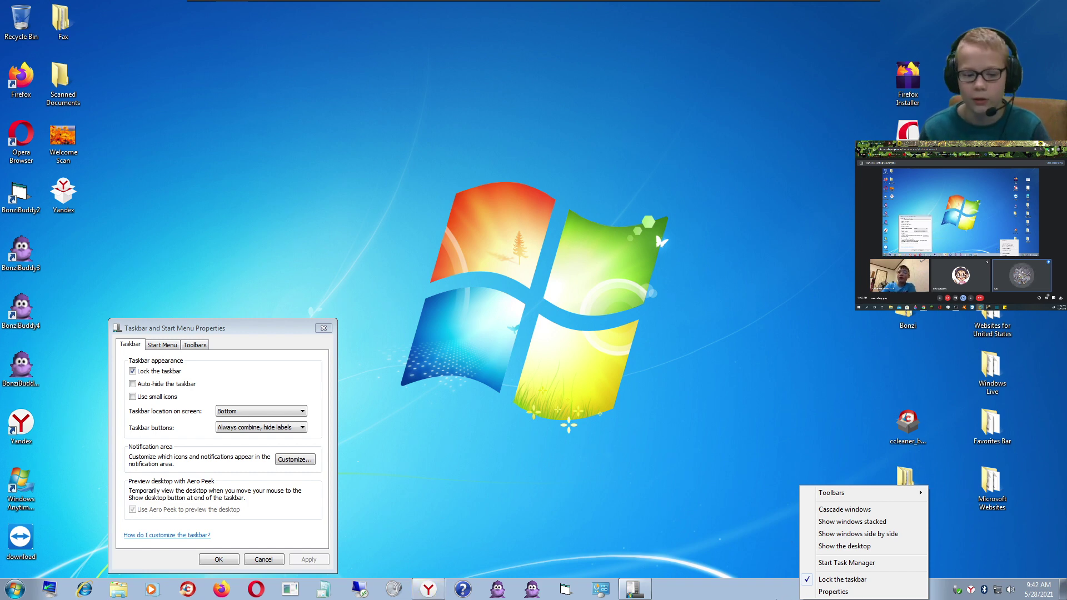
pyautogui.click(749, 599)
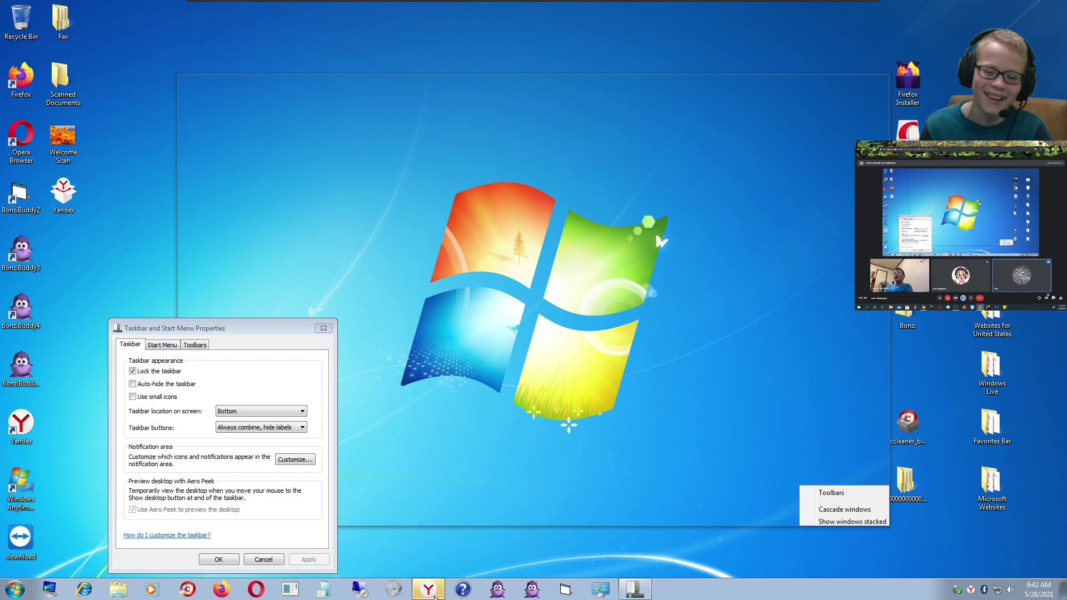
# - Bring Yandex Browser forward from the guest taskbar, showing the TeamViewer setup security warning
pyautogui.click(439, 591)
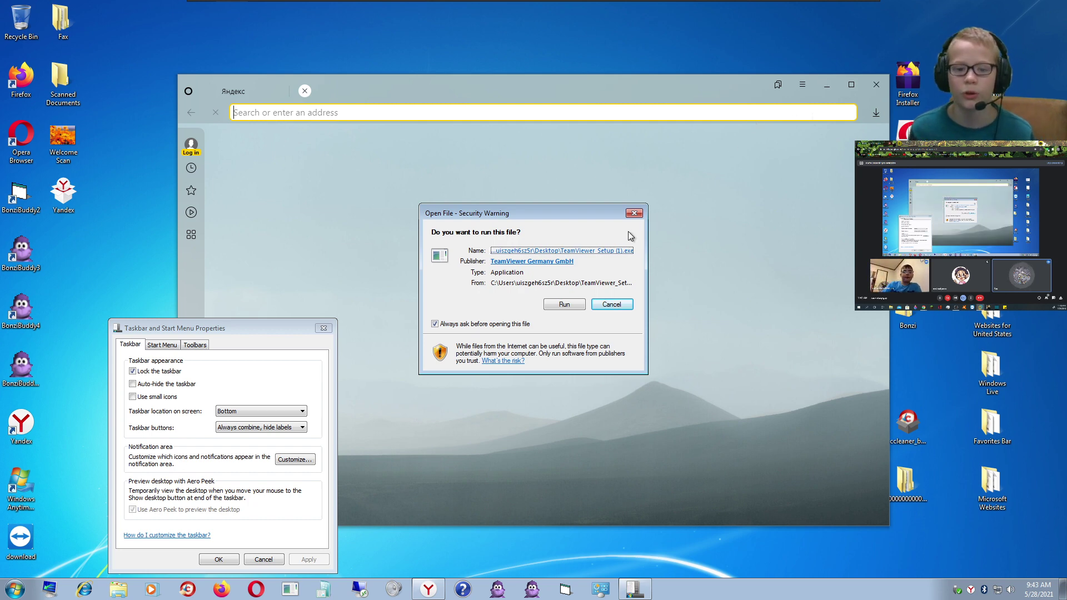
# - Run the TeamViewer setup file and set taskbar buttons to 'Never combine', confirming with OK
pyautogui.click(571, 303)
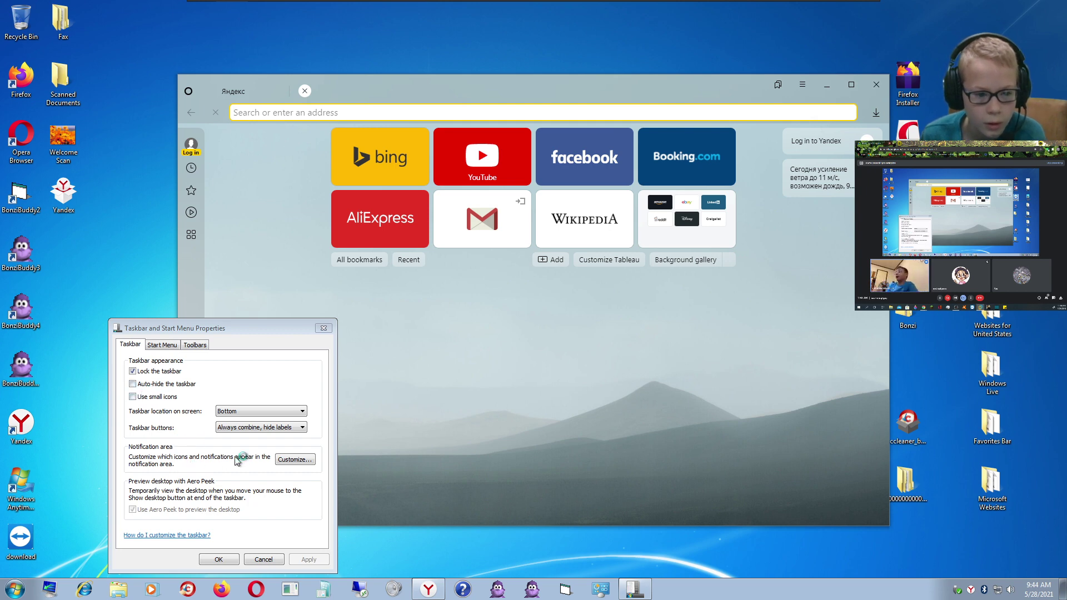
pyautogui.click(294, 428)
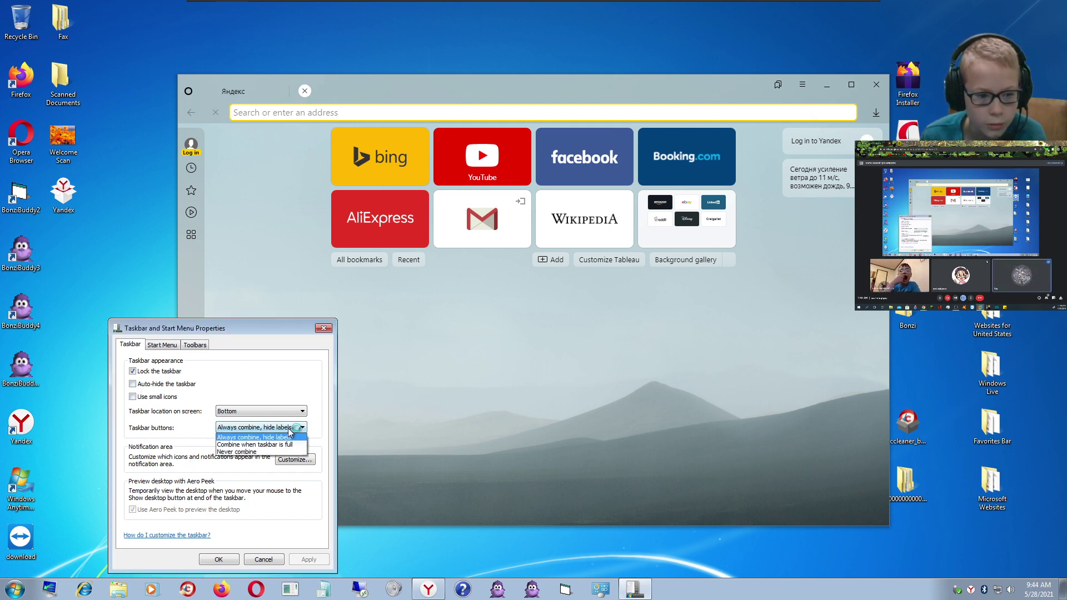
pyautogui.click(262, 452)
pyautogui.click(217, 558)
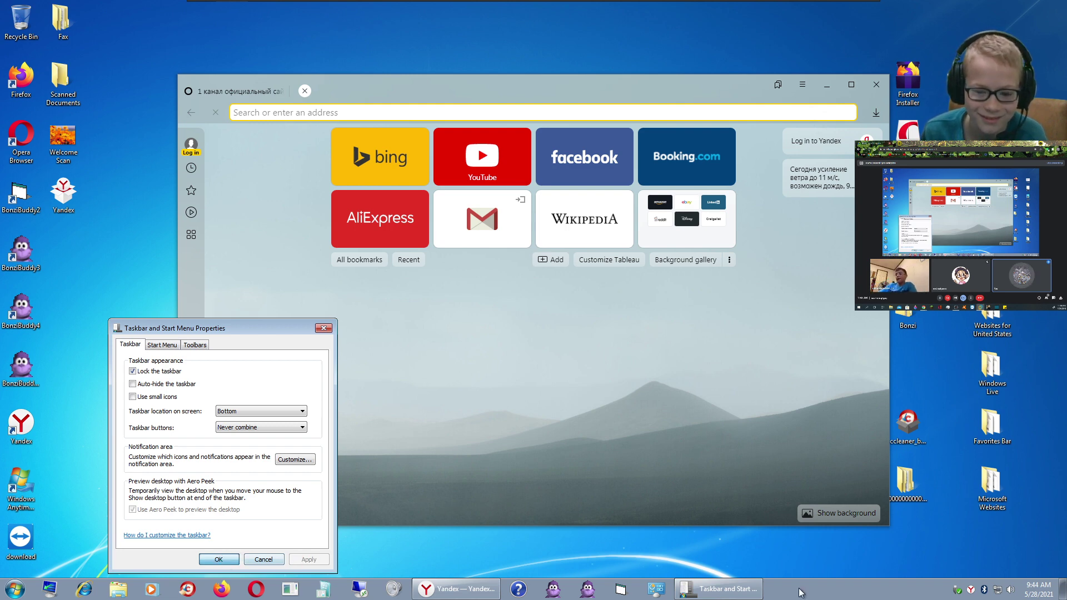
# - Open Windows Task Manager in the Windows 7 guest from the taskbar menu and Ctrl+Shift+Esc
pyautogui.rightClick(884, 591)
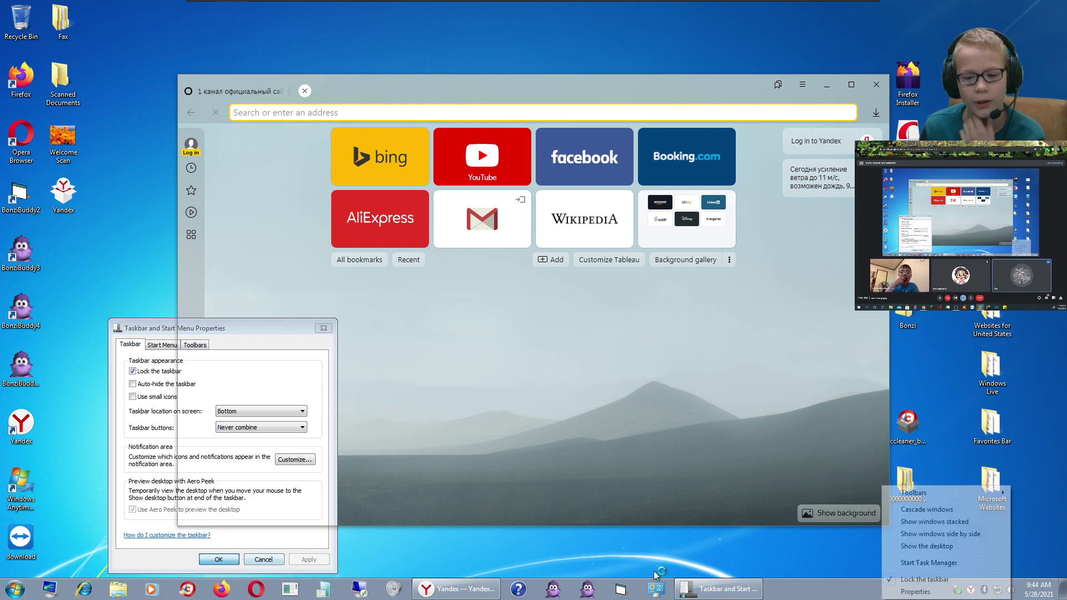
pyautogui.click(940, 580)
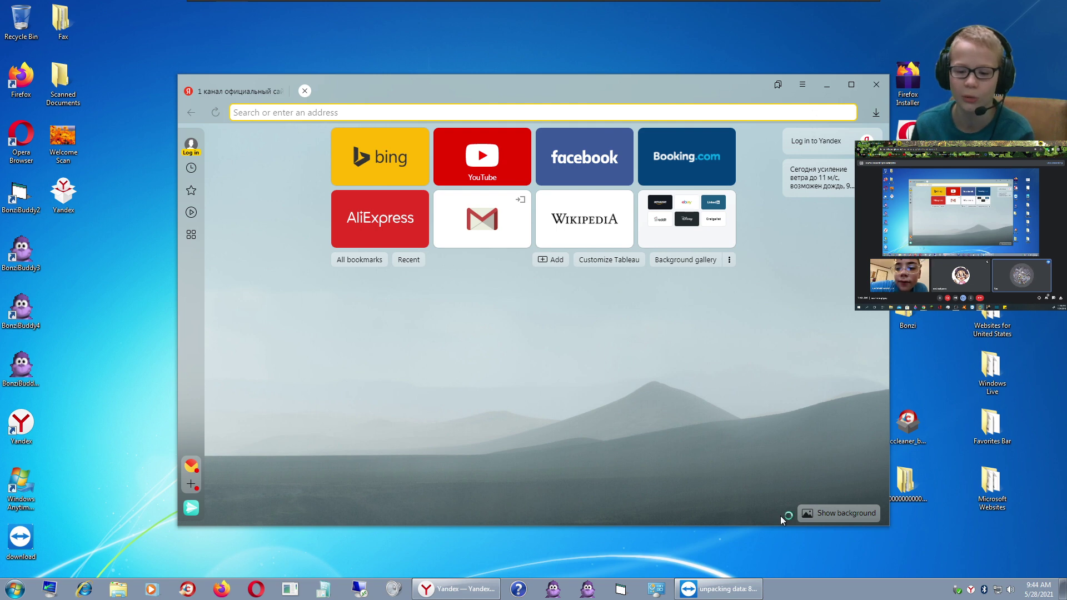
pyautogui.rightClick(871, 590)
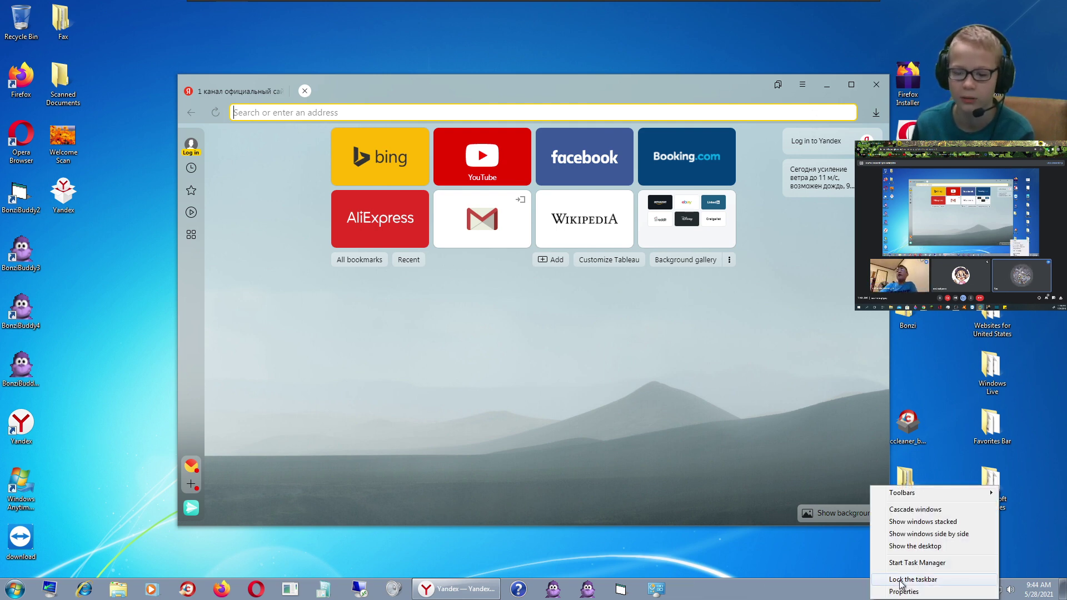
pyautogui.click(916, 563)
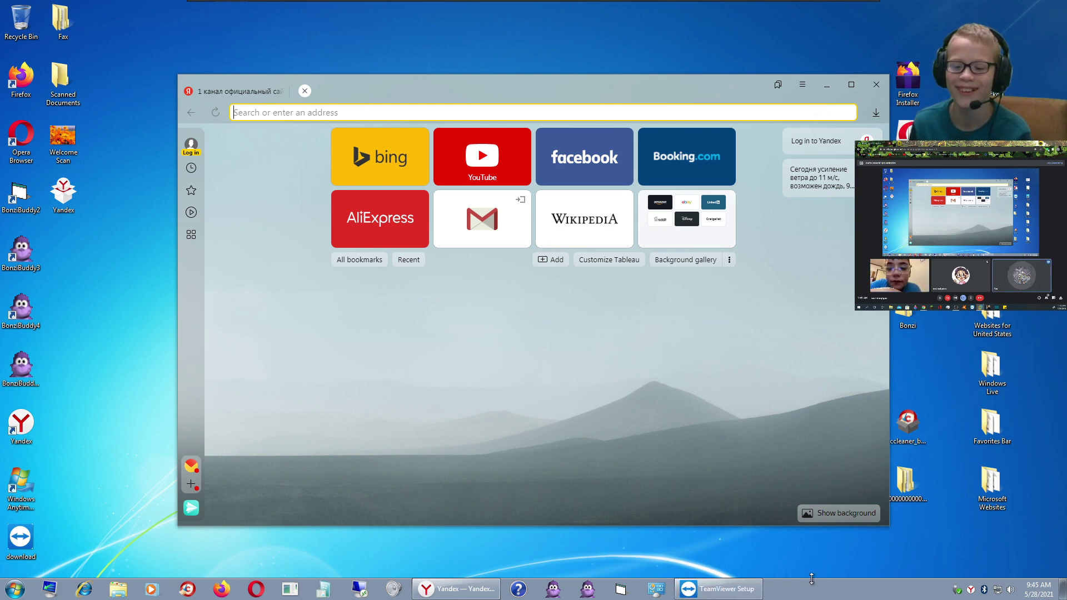
pyautogui.hotkey('ctrl', 'shift', 'Escape')
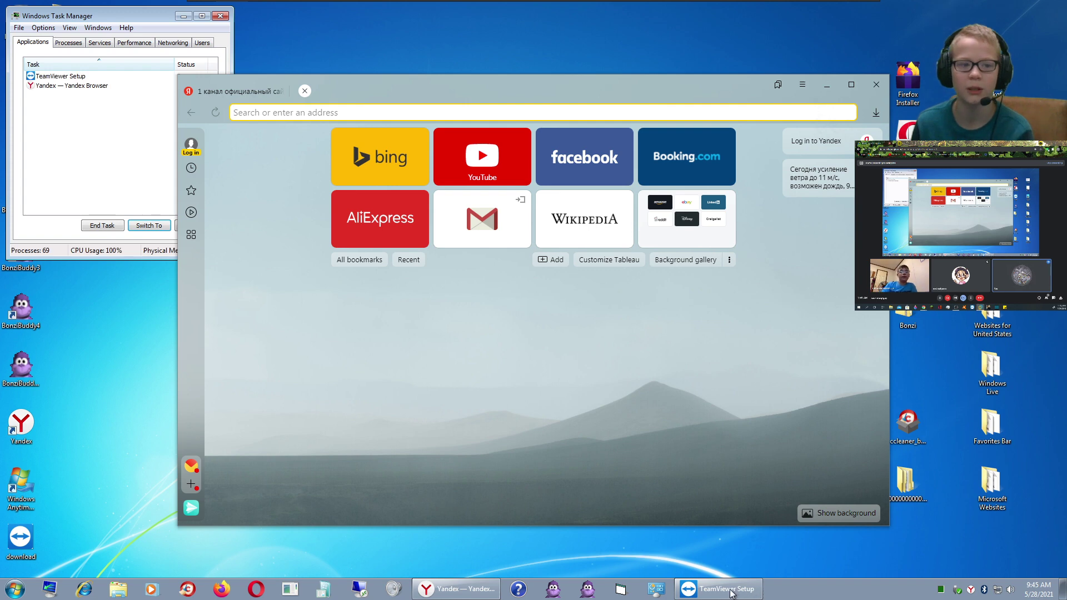
# - Show Task Manager's Performance graphs with CPU at 100%, then launch Opera from the taskbar
pyautogui.click(71, 42)
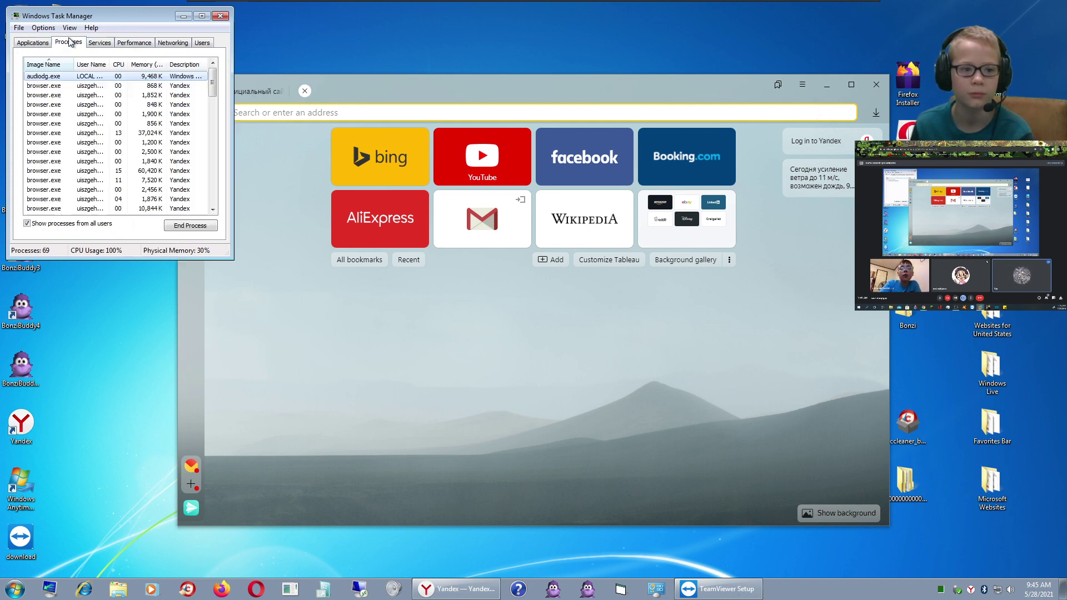
pyautogui.click(125, 45)
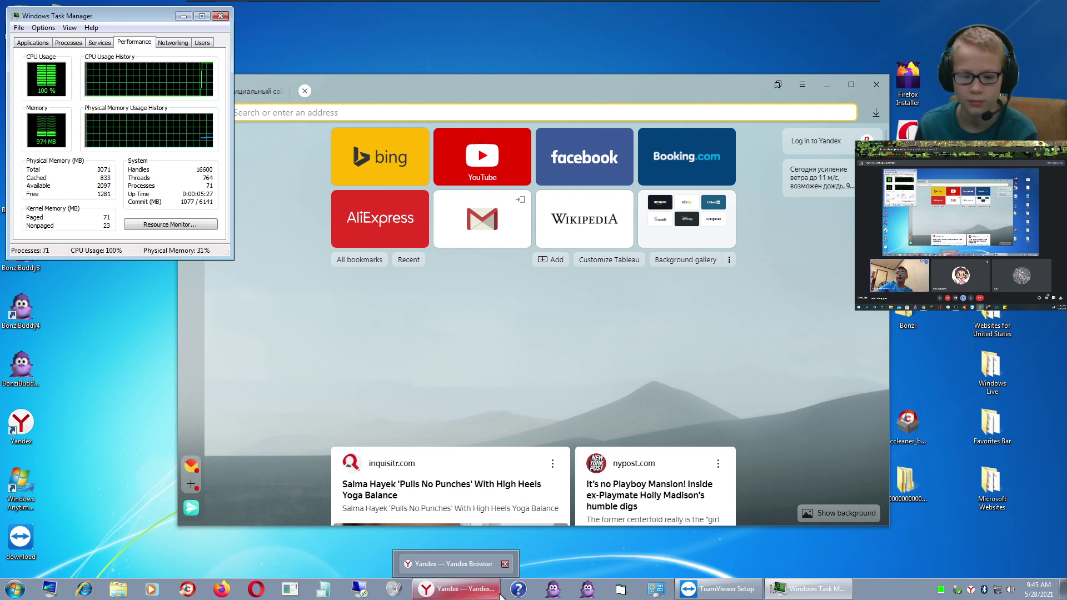
pyautogui.click(271, 596)
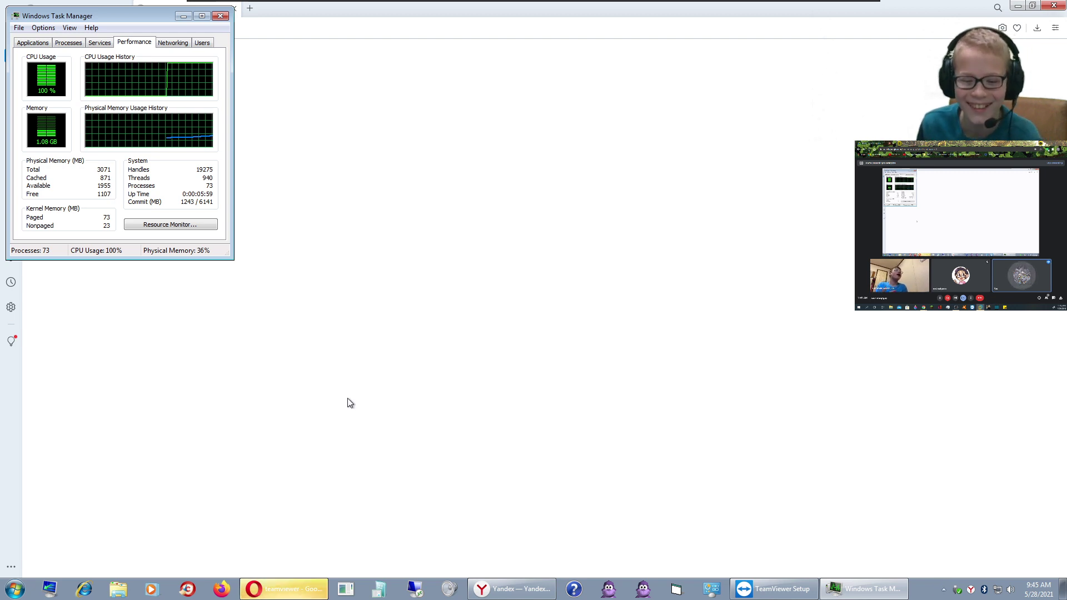
# - Launch BonziBuddy from its purple taskbar icon in the guest
pyautogui.click(620, 589)
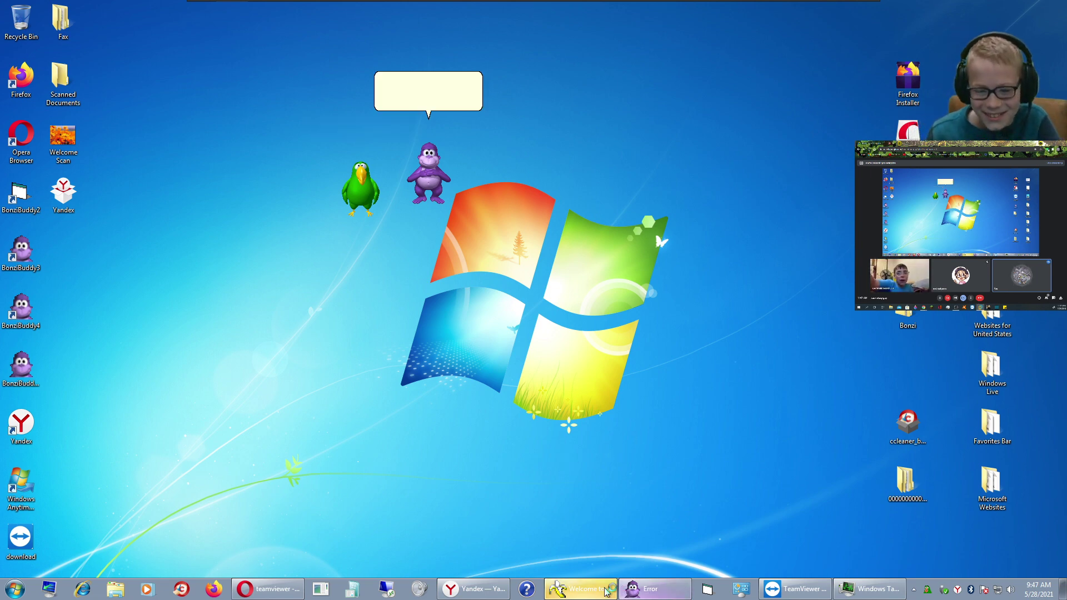
# - Launch Calculator from the Windows 7 Start menu
pyautogui.moveTo(601, 590)
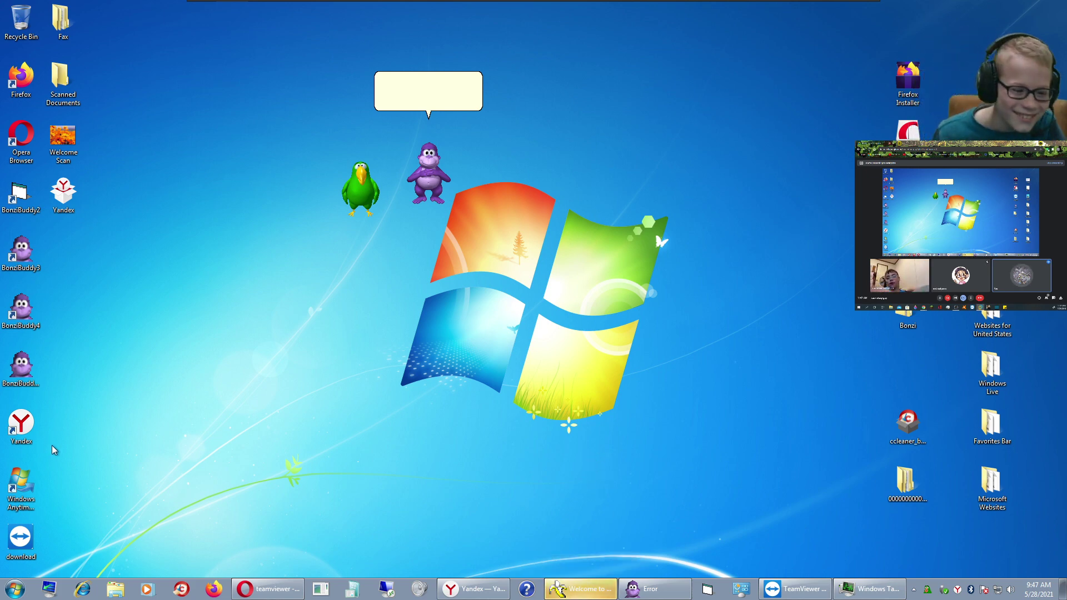
pyautogui.click(15, 588)
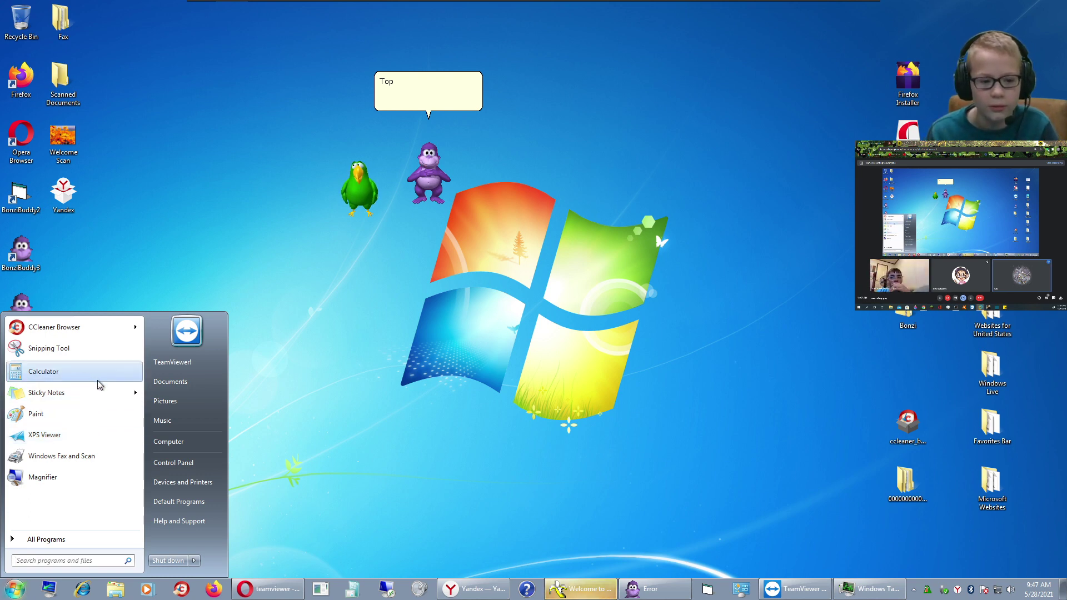
pyautogui.click(567, 424)
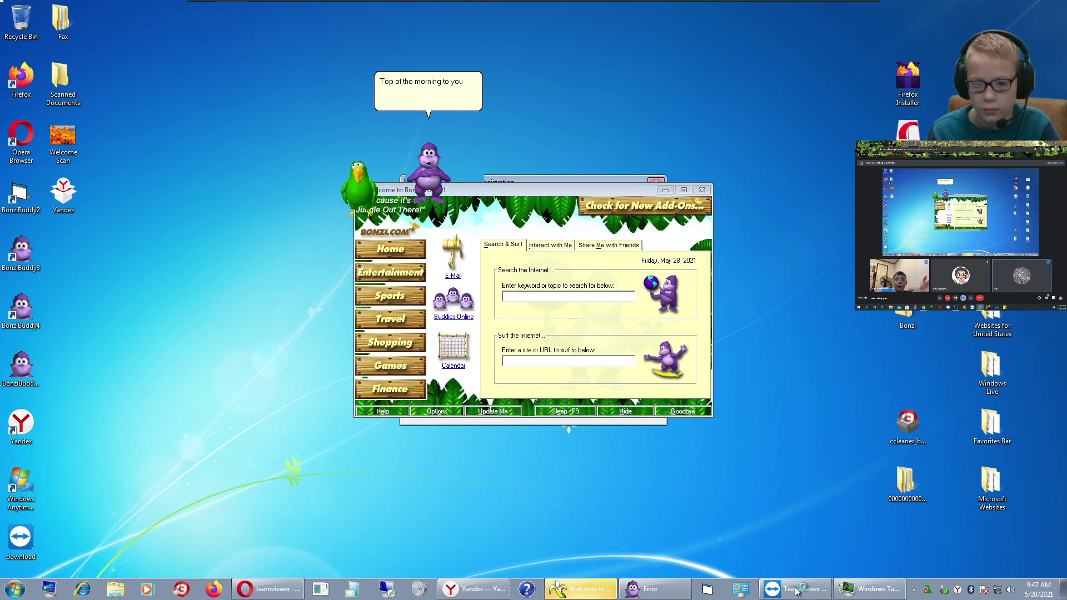
# - Accept TeamViewer's default installation, launch the CCleaner installer, and select the Firefox Installer icon
pyautogui.click(796, 588)
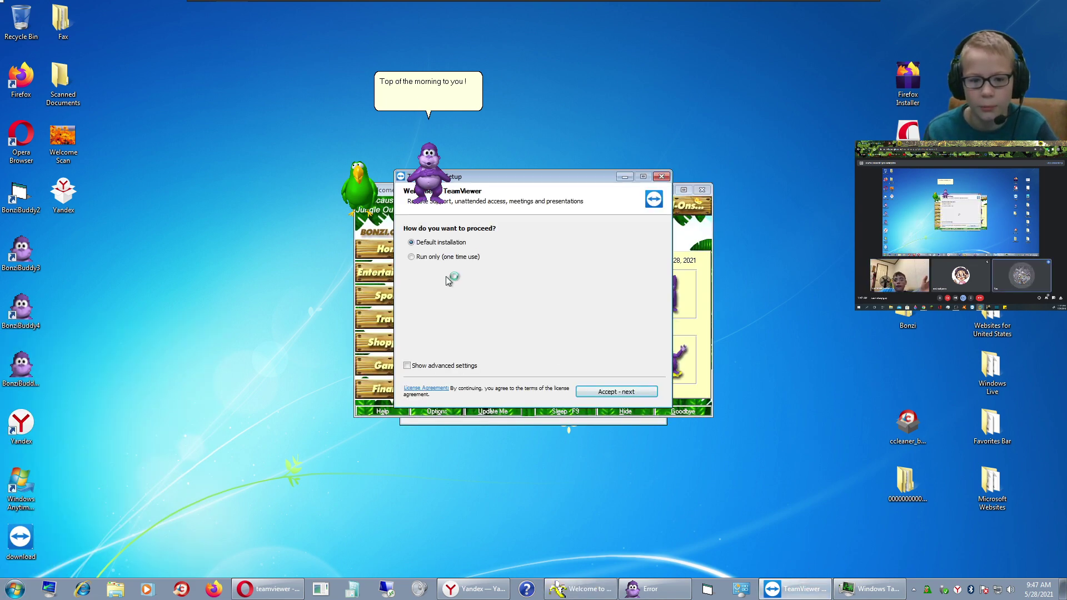
pyautogui.click(634, 391)
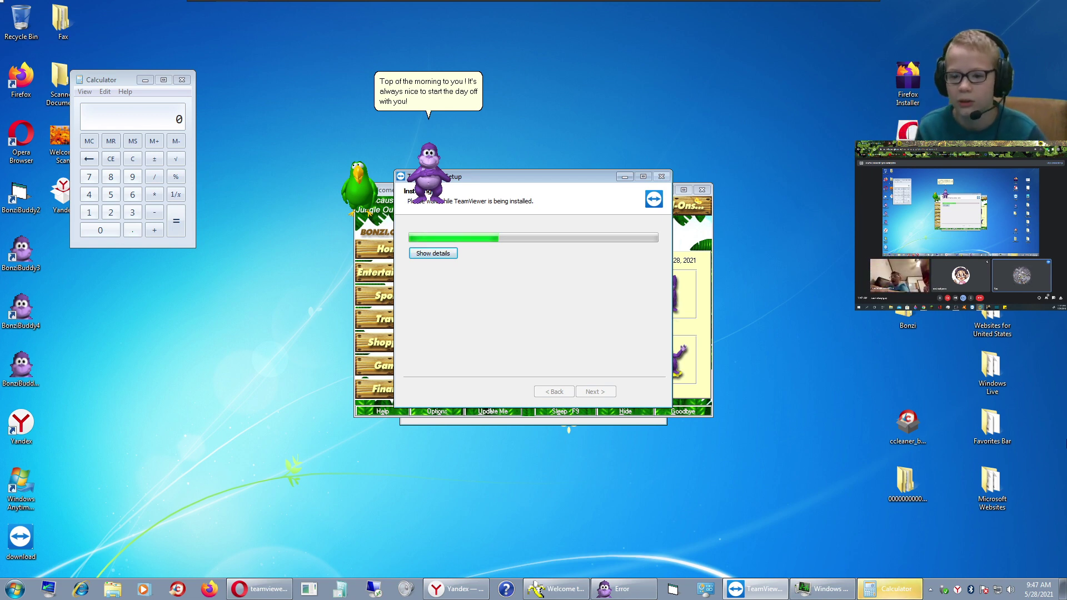
pyautogui.doubleClick(917, 423)
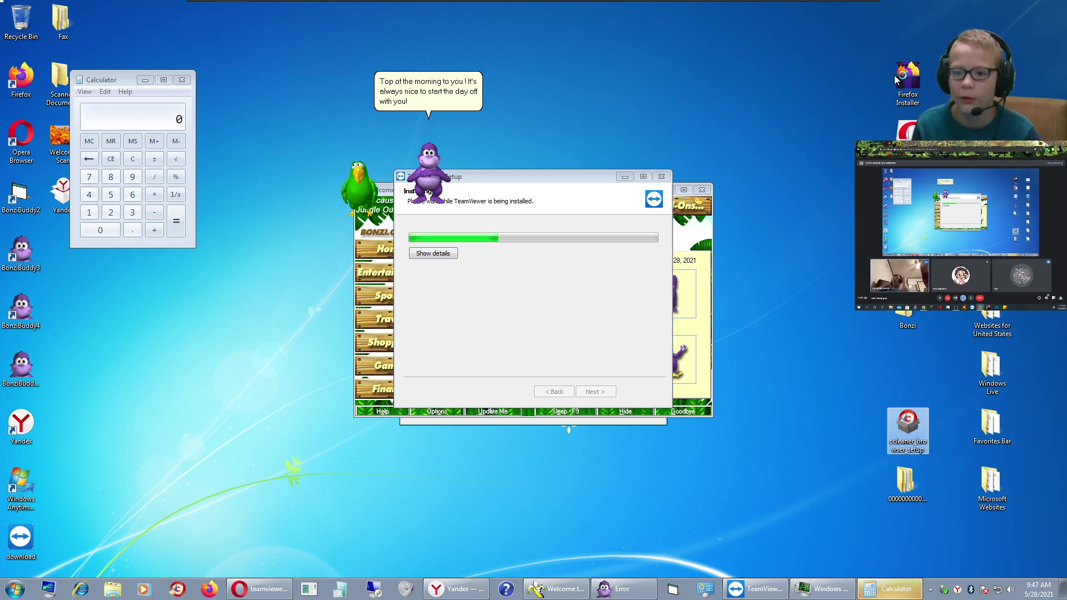
pyautogui.click(907, 89)
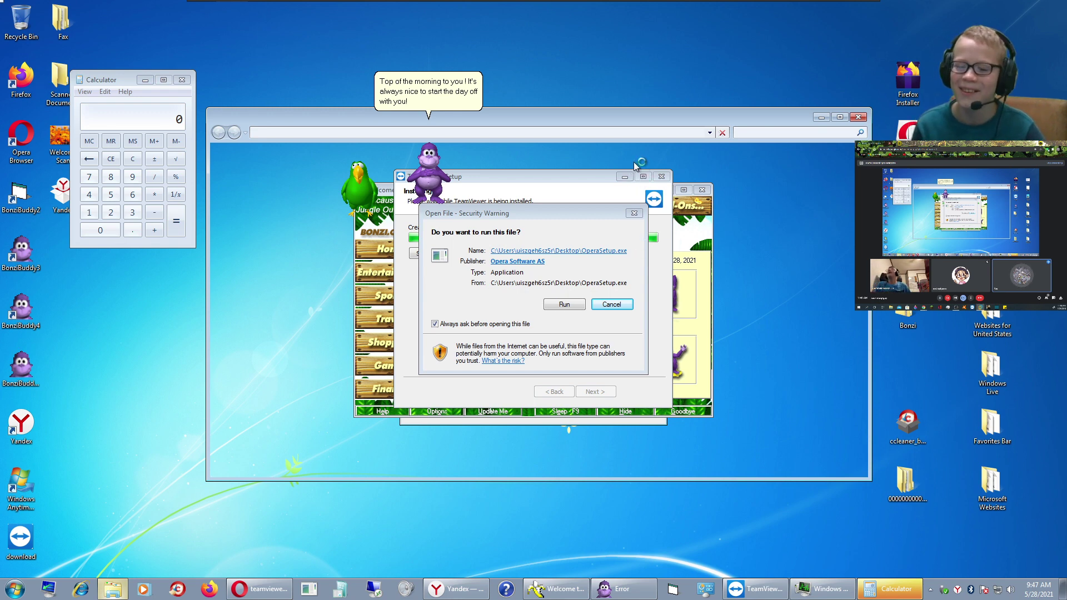
# - Bring up the Win+P display options, then launch Libraries and other programs from the taskbar
pyautogui.press('super+p')
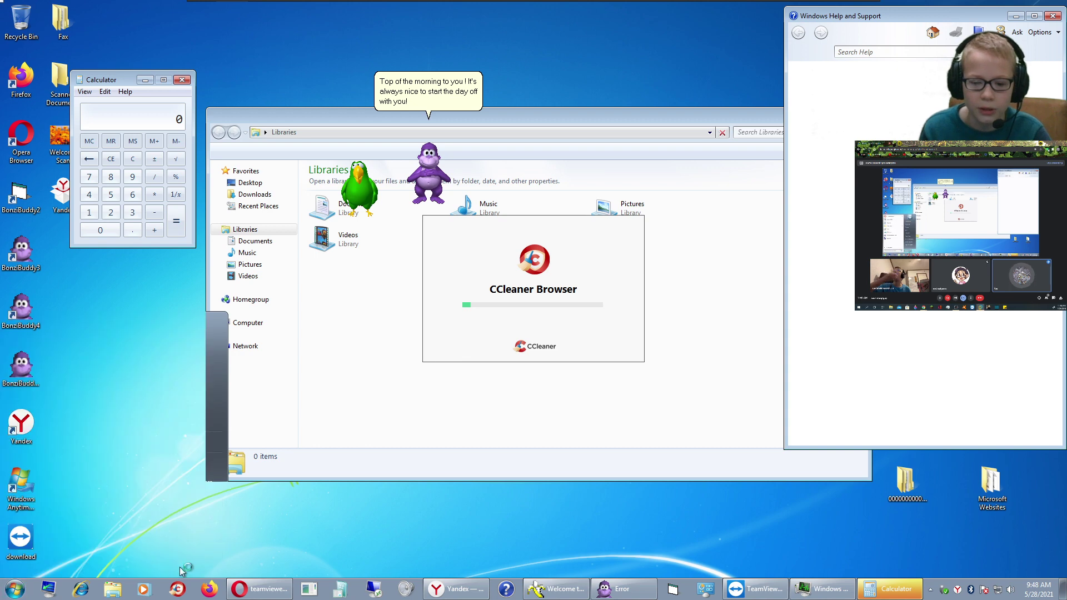
pyautogui.moveTo(155, 584)
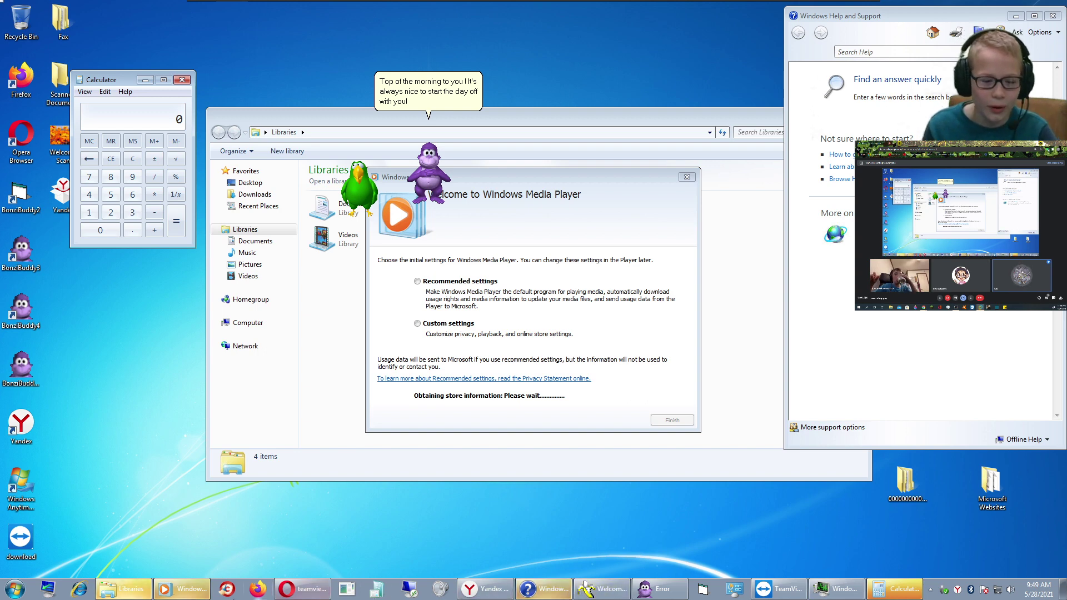
# - Open Control Panel from its taskbar icon in the guest
pyautogui.moveTo(203, 594)
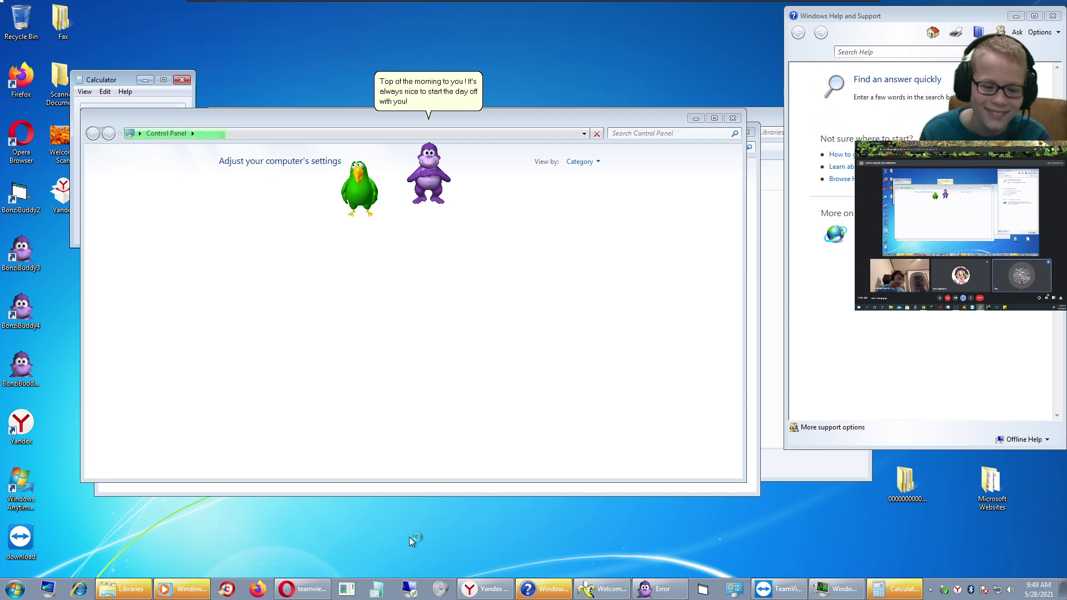
# - Open Control Panel again, then a second window showing the Getting Started page
pyautogui.click(365, 585)
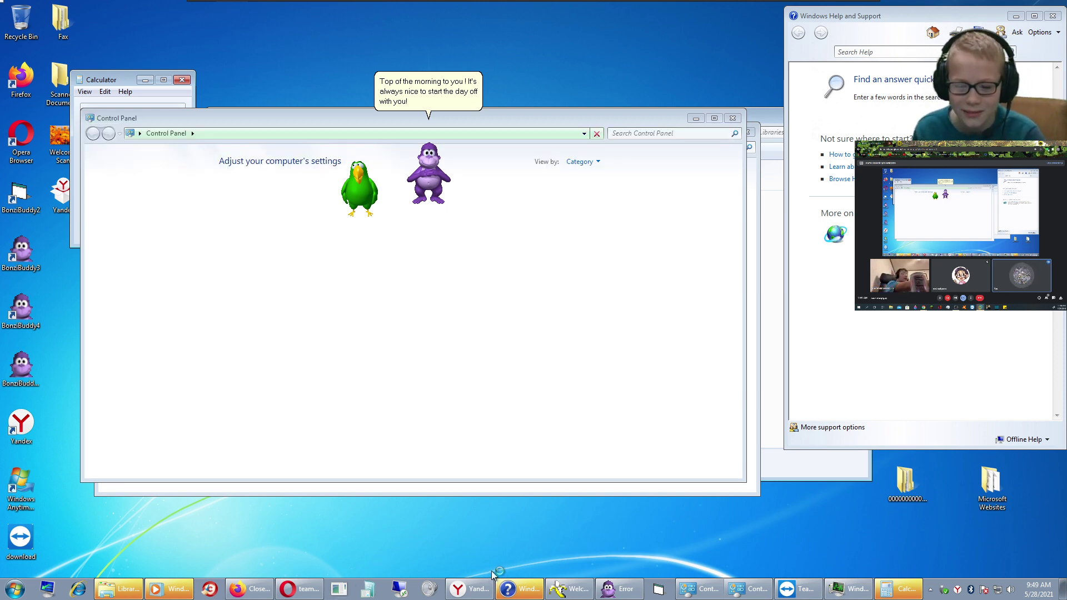
pyautogui.click(661, 590)
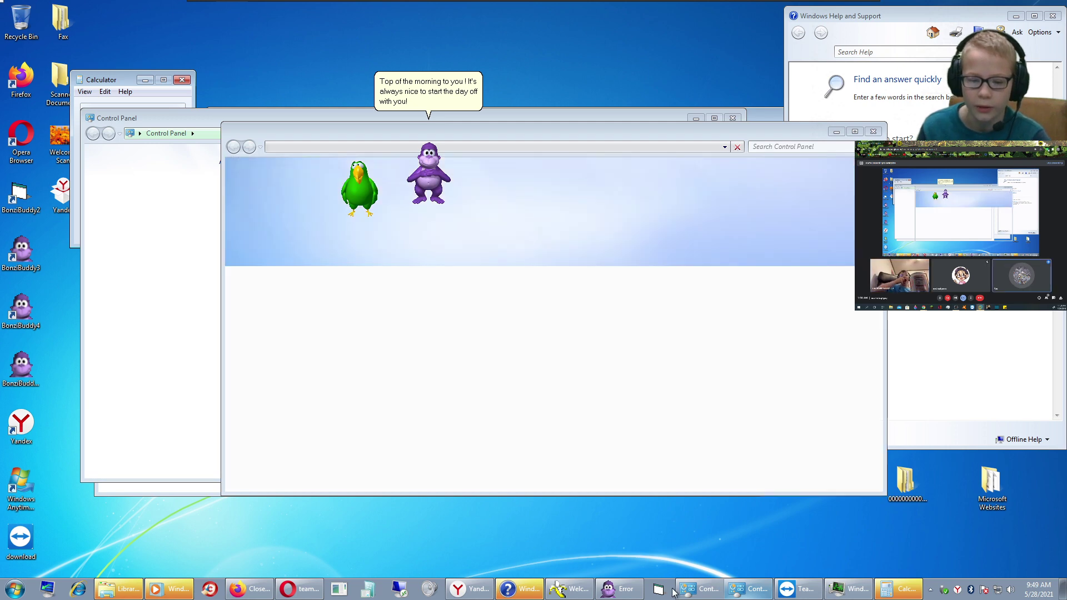
# - Switch to the unresponsive Control Panel window before Internet Explorer opens
pyautogui.click(766, 587)
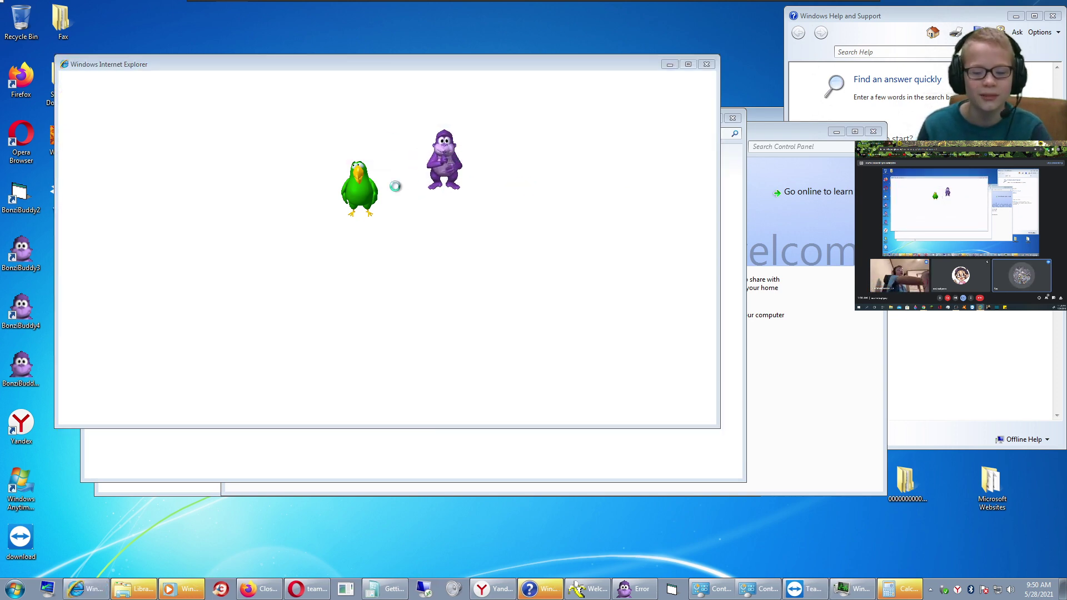
# - Bring the TeamViewer installer forward, then open Internet Explorer's Suggested Sites list
pyautogui.click(795, 591)
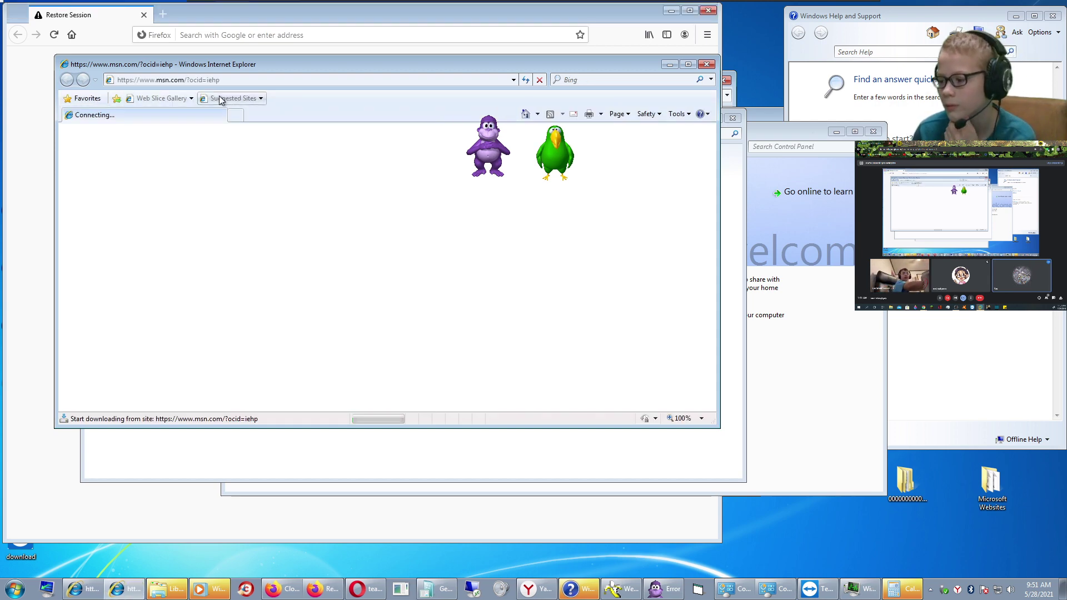
pyautogui.click(221, 99)
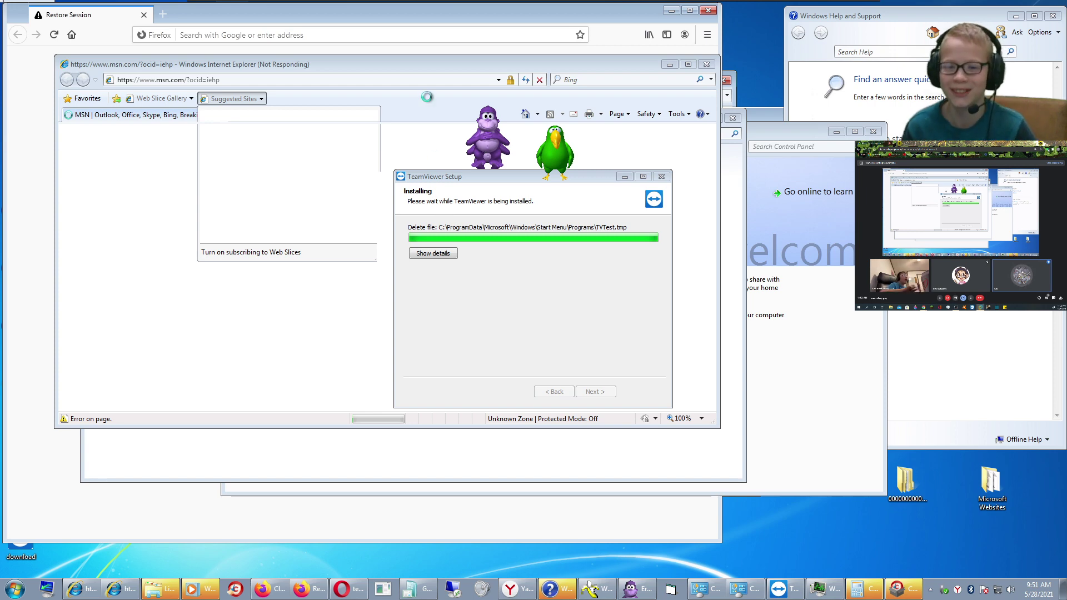
# - Drag BonziBuddy further left and the green parrot slightly right on the desktop
pyautogui.moveTo(479, 120); pyautogui.dragTo(452, 143)
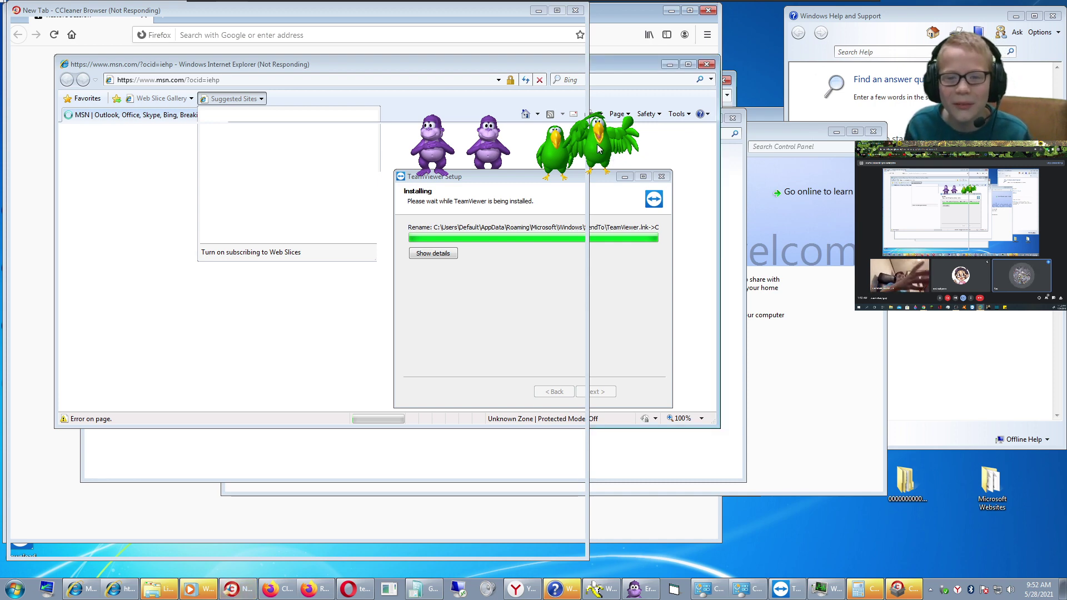
pyautogui.moveTo(589, 145); pyautogui.dragTo(616, 157)
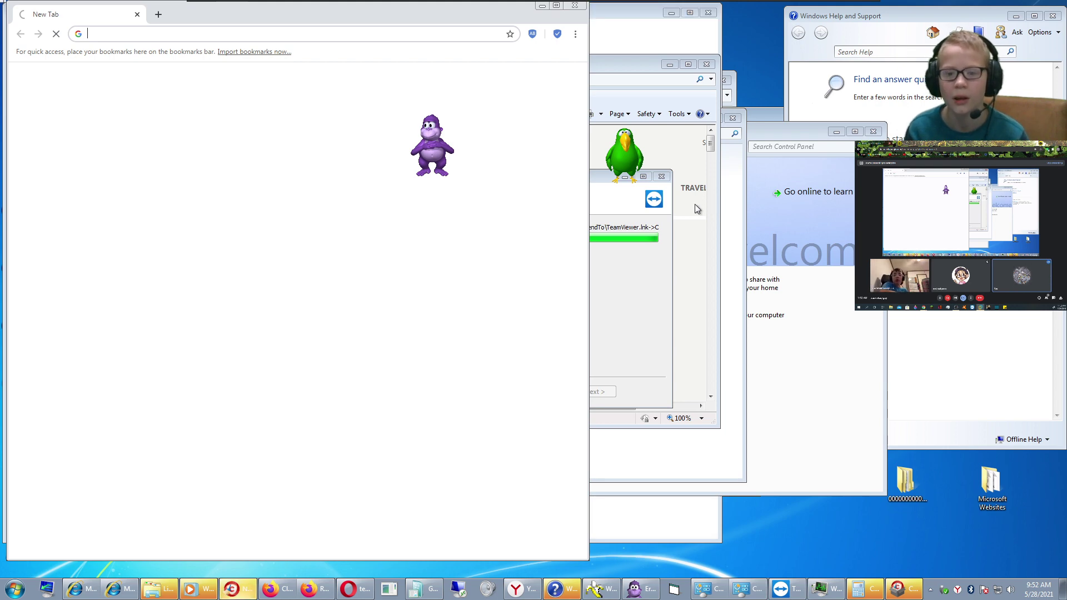
# - Bring the TeamViewer Setup installer window in front of the other windows
pyautogui.click(643, 239)
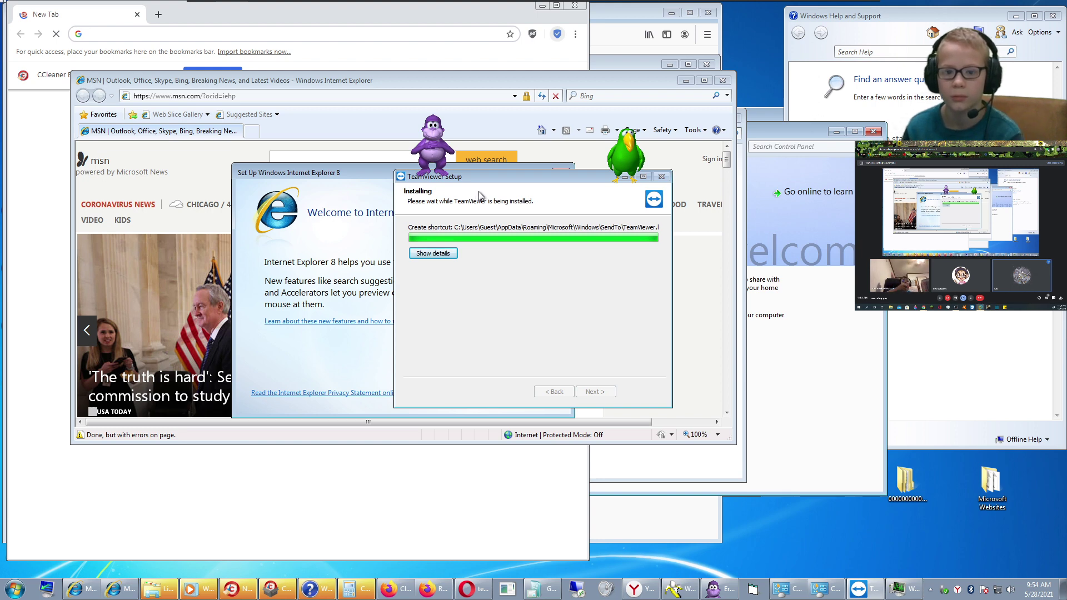
# - Nudge the parrot left, then choose End Process on csrss.exe in Task Manager's Processes list
pyautogui.moveTo(634, 147); pyautogui.dragTo(597, 143)
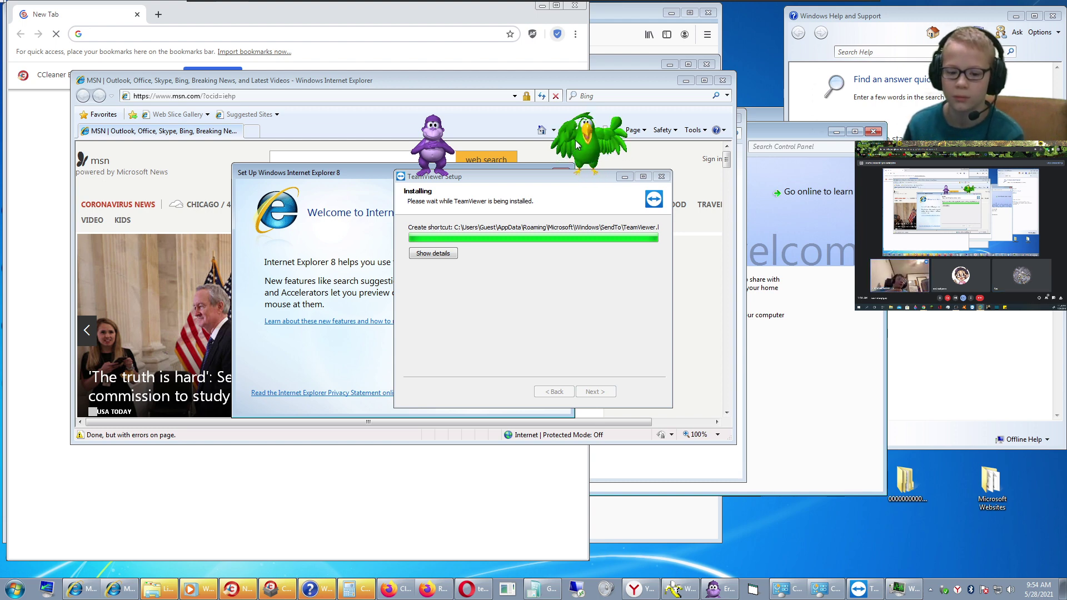
pyautogui.click(904, 591)
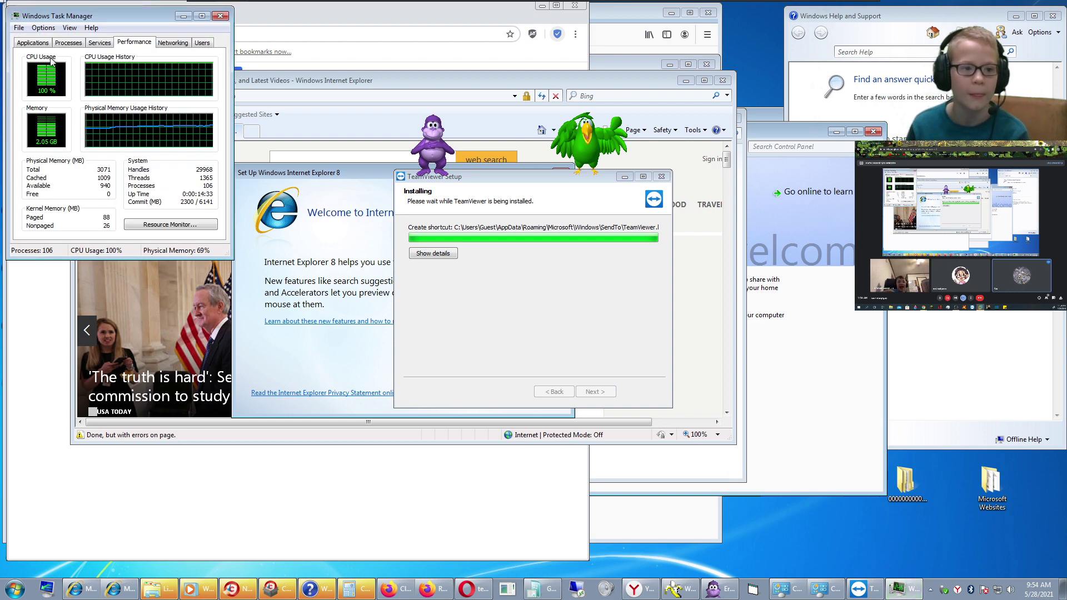
pyautogui.click(77, 45)
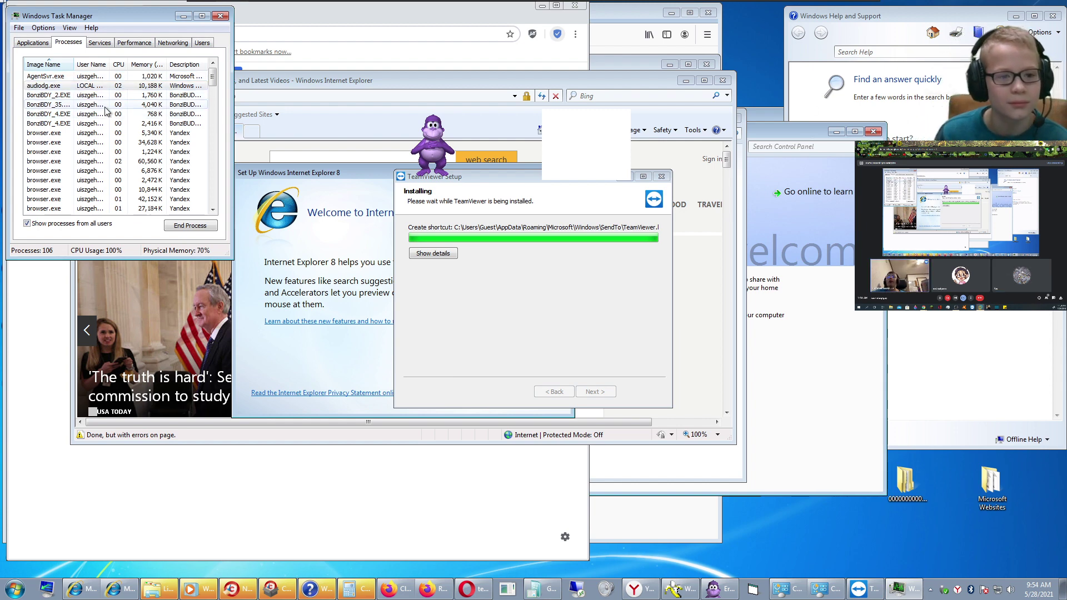
pyautogui.scroll(-3, 218, 92)
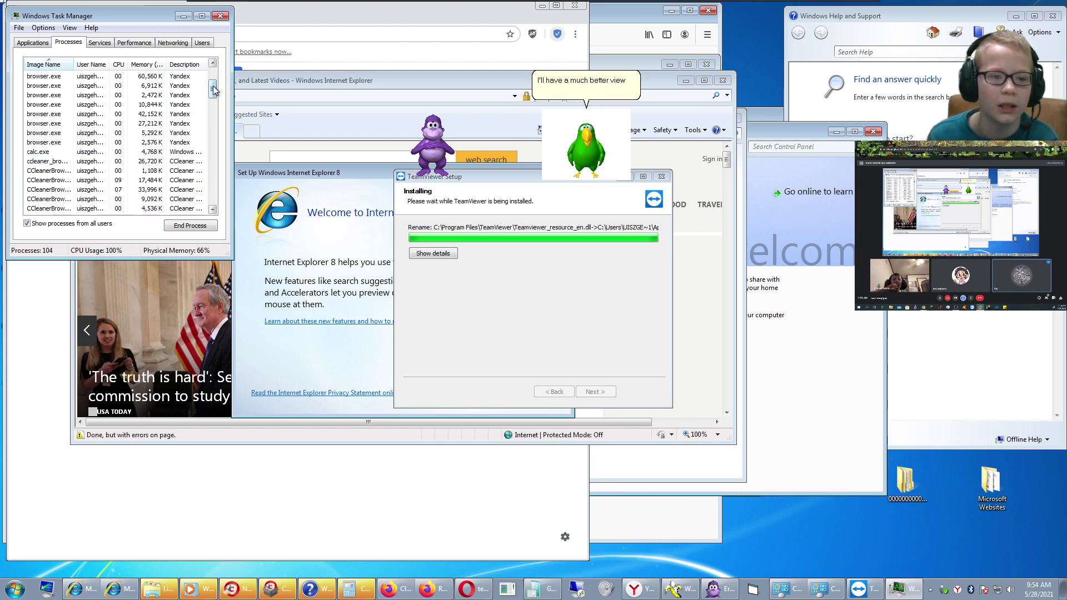
pyautogui.moveTo(214, 91); pyautogui.dragTo(214, 117)
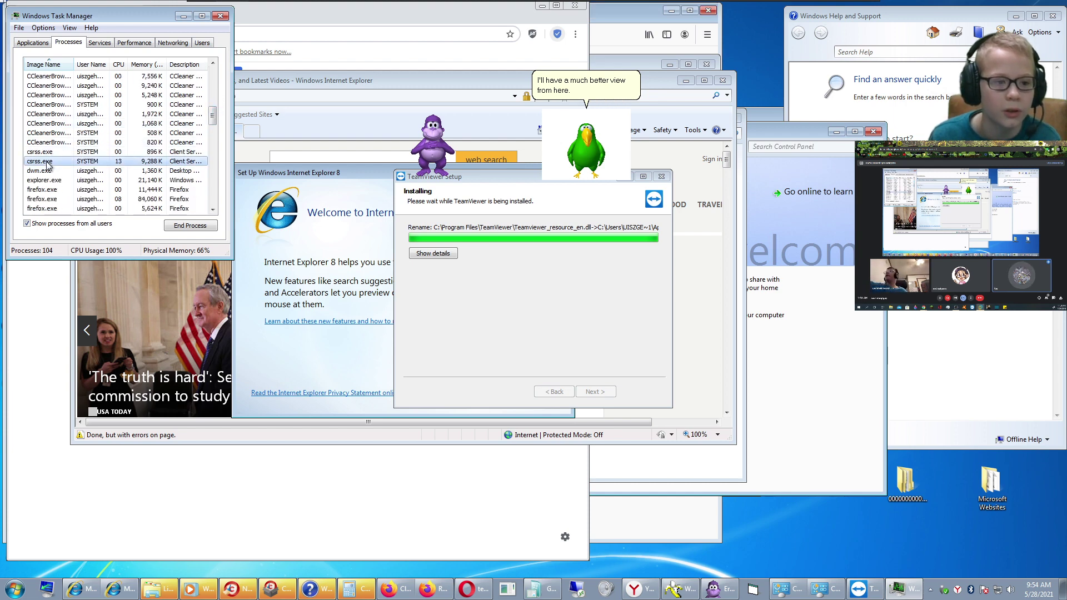
pyautogui.click(189, 223)
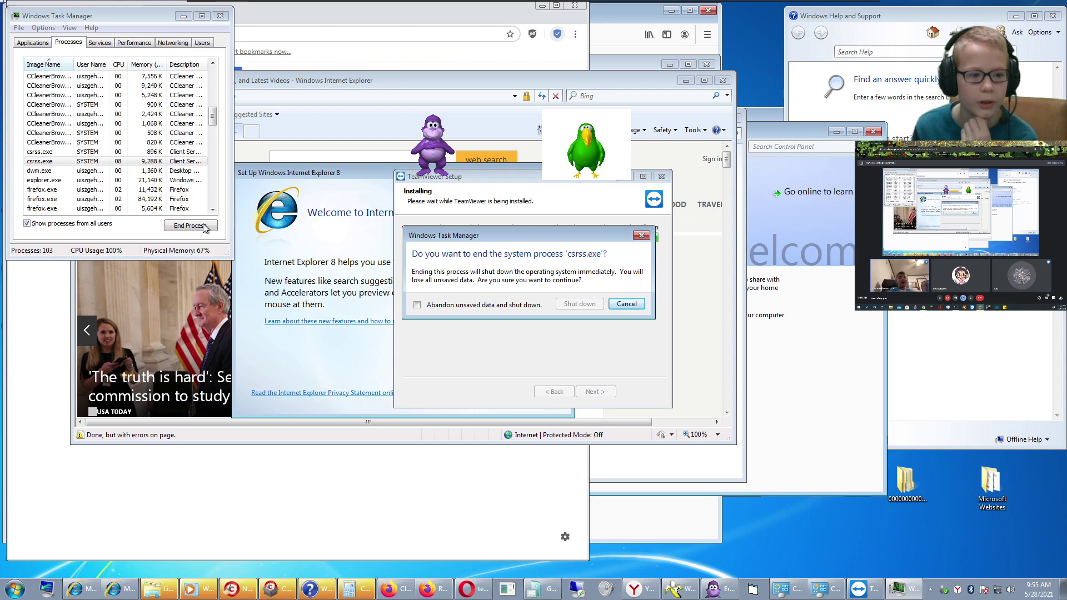
# - Tick 'Abandon unsaved data and shut down' and confirm Shut down to end csrss.exe
pyautogui.click(205, 228)
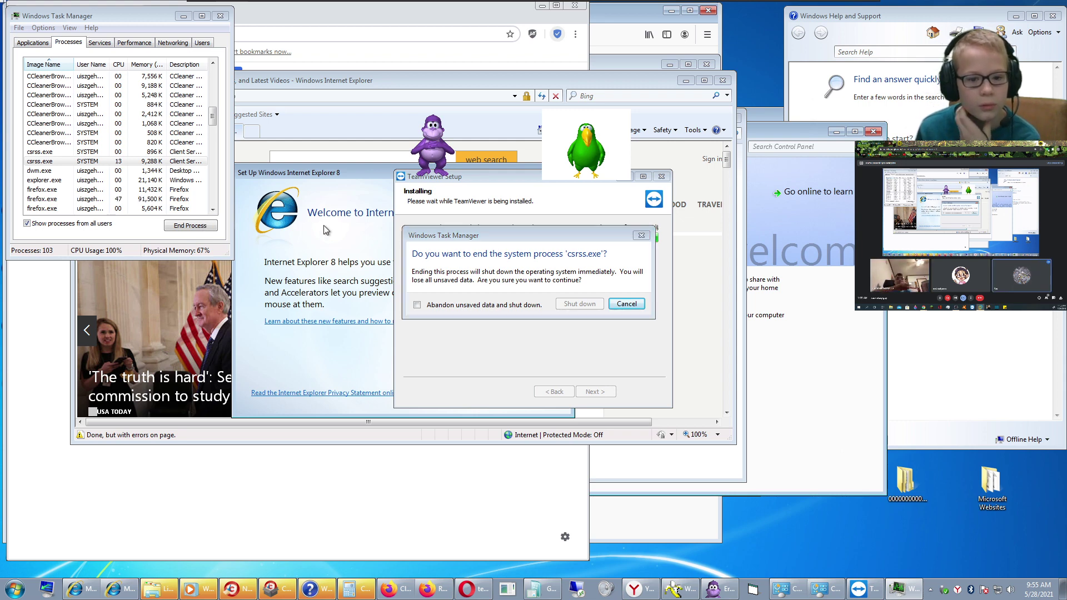
pyautogui.click(423, 305)
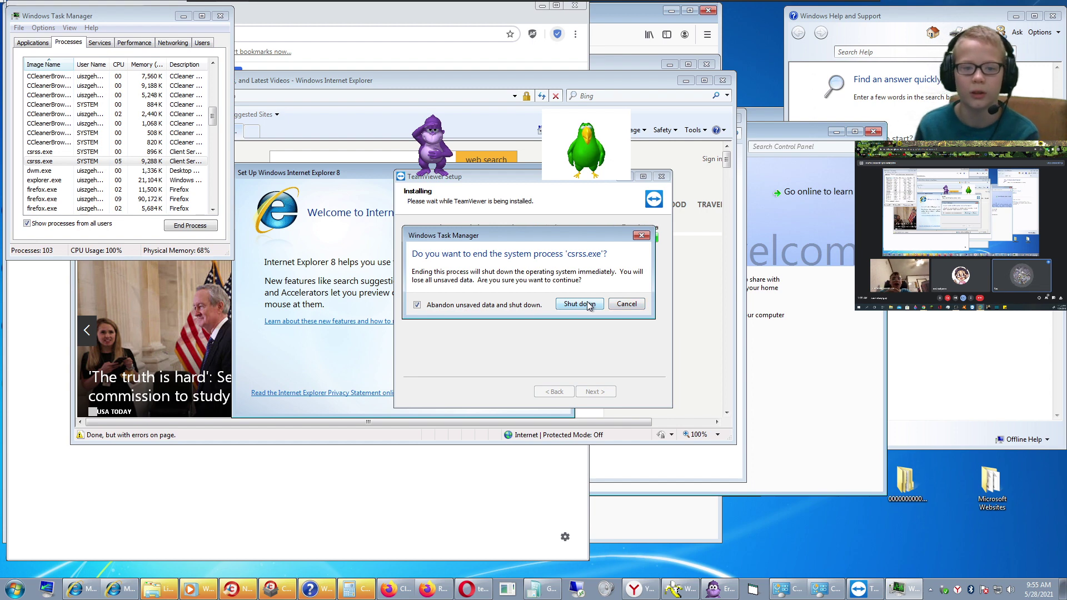
pyautogui.click(589, 305)
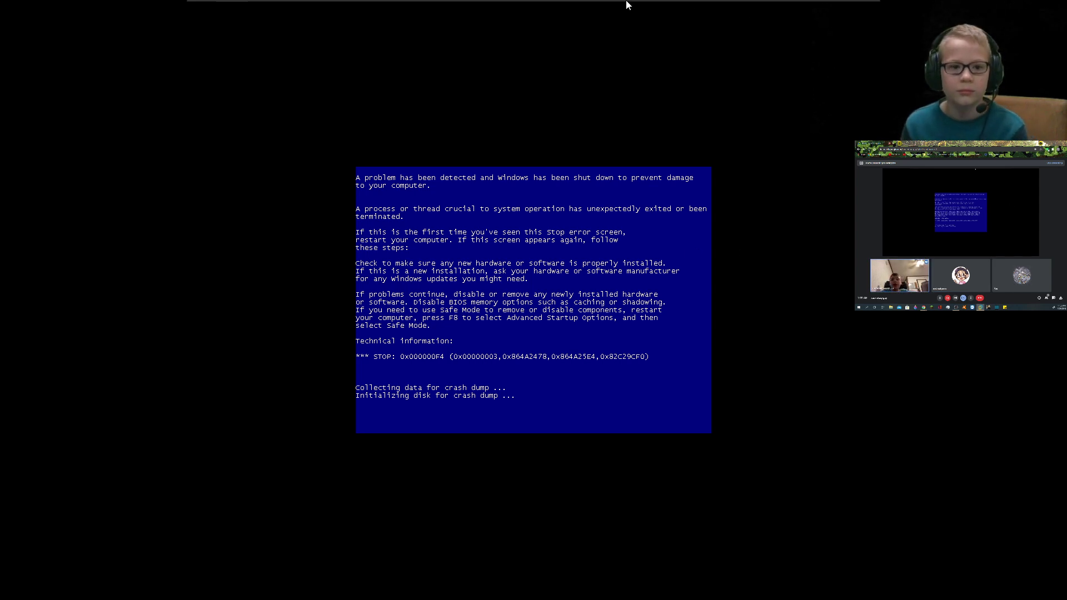
# - Choose Power Off from the Player menu's Power submenu for the crashed VM
pyautogui.moveTo(462, 5)
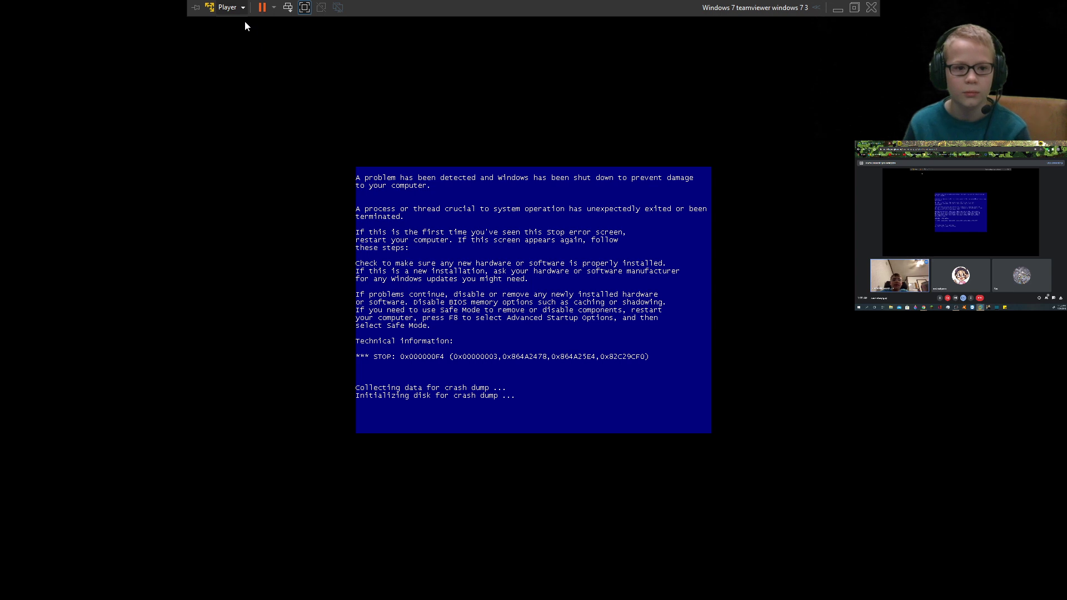
pyautogui.click(233, 7)
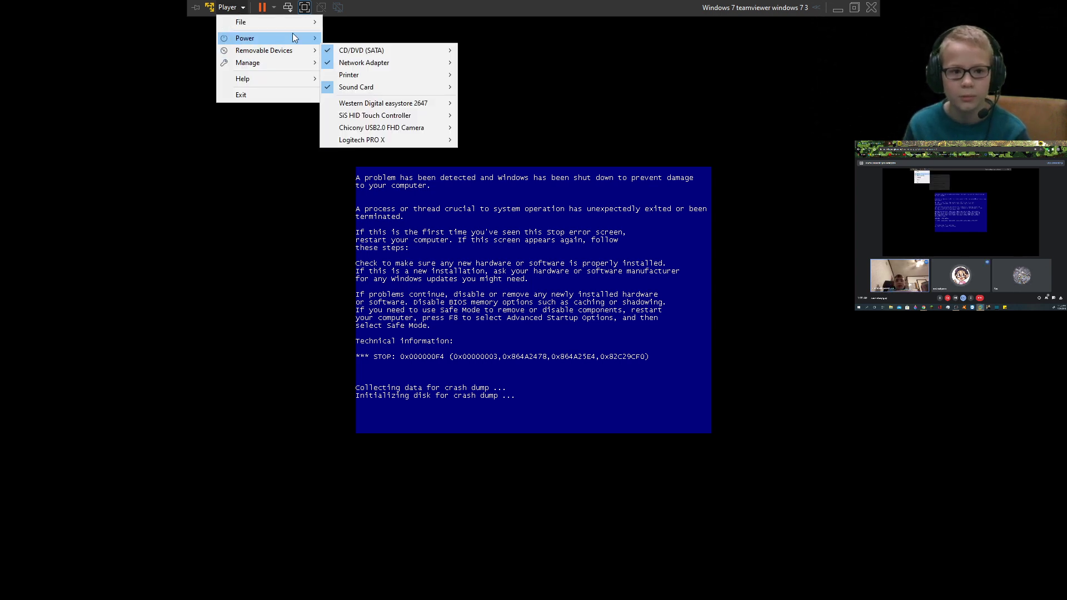
pyautogui.moveTo(293, 37)
pyautogui.click(377, 50)
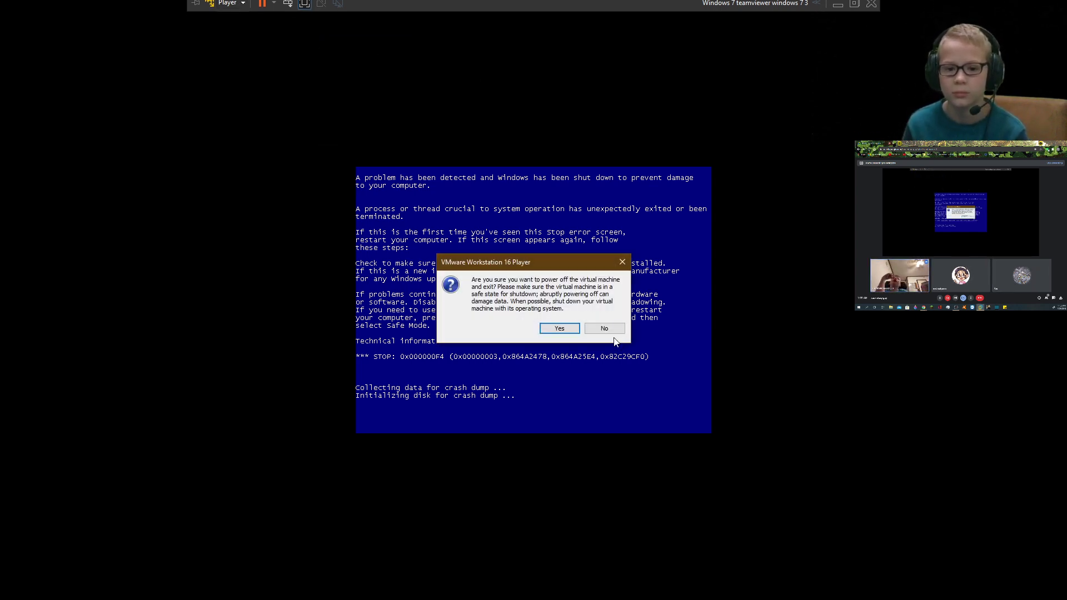